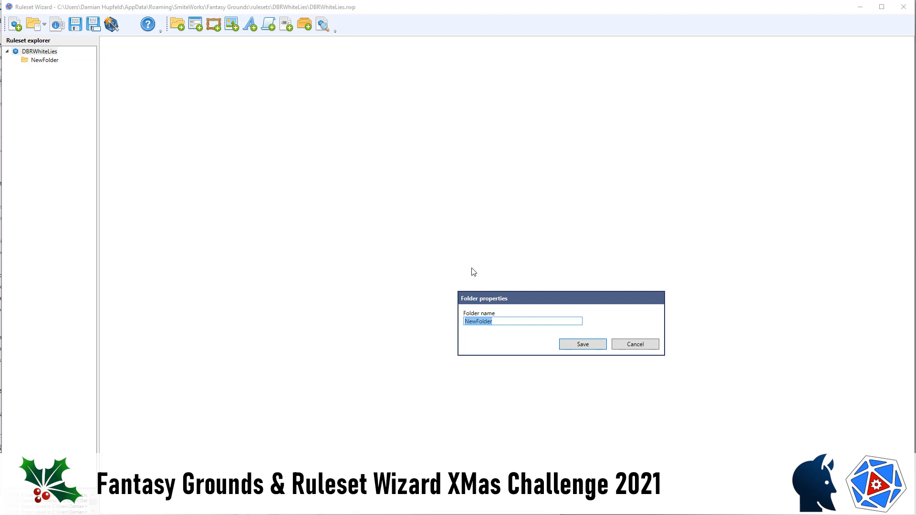
# Step: Name the new top-level ruleset folder "campaign" and save it
pyautogui.write('ca')
pyautogui.write('mapign')
pyautogui.press('BackSpace')
pyautogui.press('BackSpace')
pyautogui.press('BackSpace')
pyautogui.press('BackSpace')
pyautogui.press('BackSpace')
pyautogui.write('paign')
pyautogui.click(571, 346)
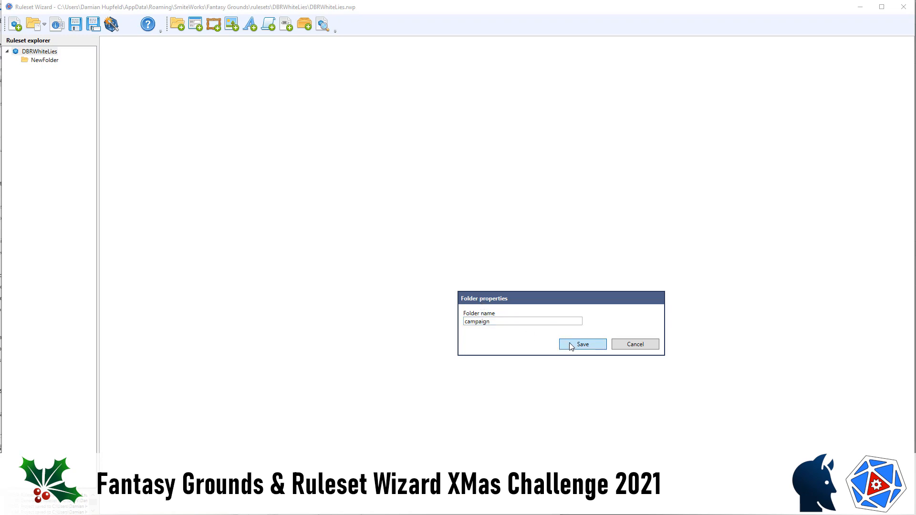
# Step: Add another folder named "graphics" at the top level of the DBRWhiteLies ruleset
pyautogui.click(179, 25)
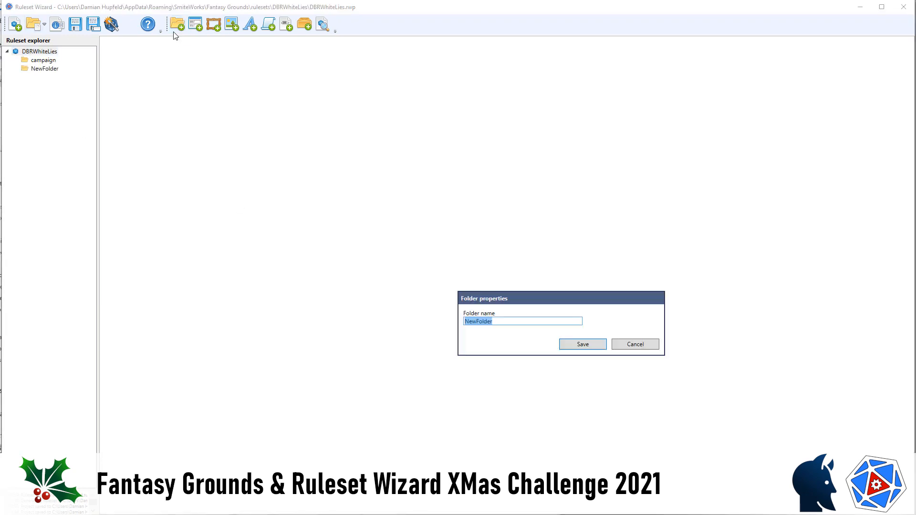
pyautogui.write('graphics')
pyautogui.click(575, 344)
# Step: Add top-level folders named "scripts" and "strings" to the DBRWhiteLies ruleset
pyautogui.click(179, 26)
pyautogui.write('scripts')
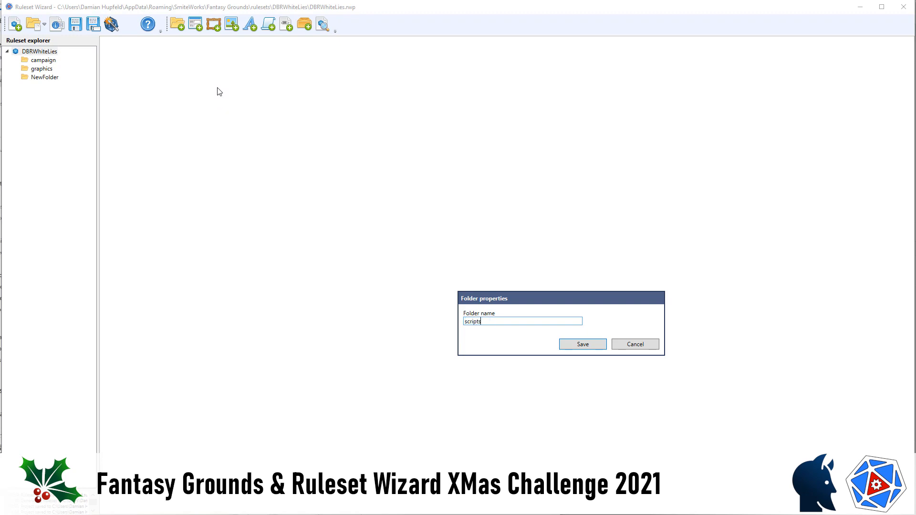
pyautogui.click(589, 348)
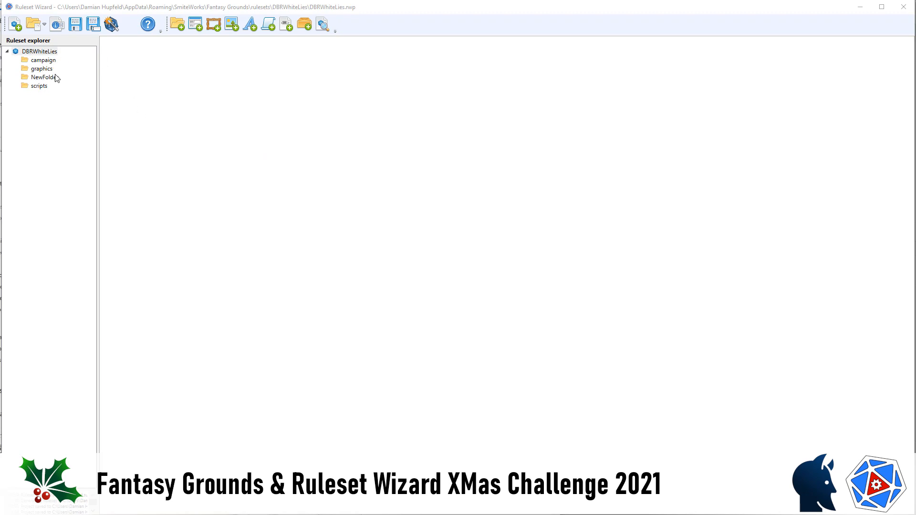
pyautogui.click(588, 347)
# Step: Create subfolders named "frames" and "icons" inside the graphics folder and expand it
pyautogui.click(41, 69)
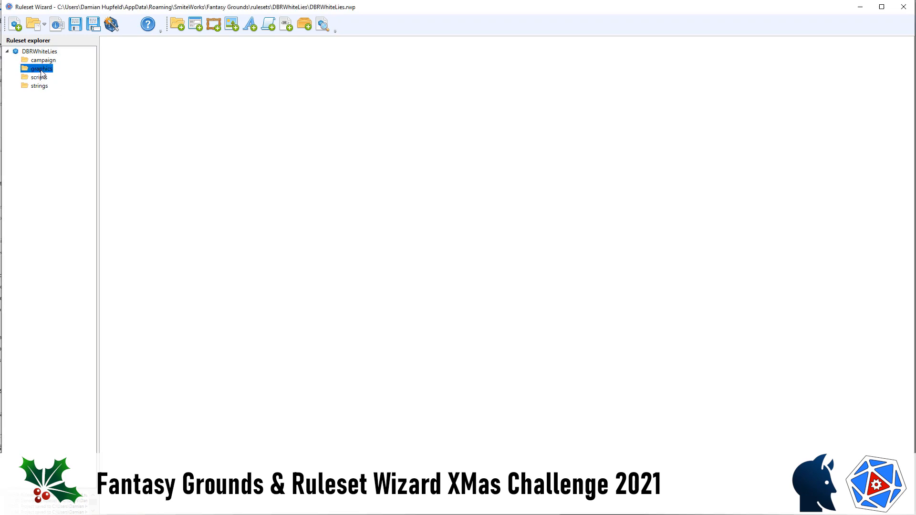
pyautogui.click(177, 28)
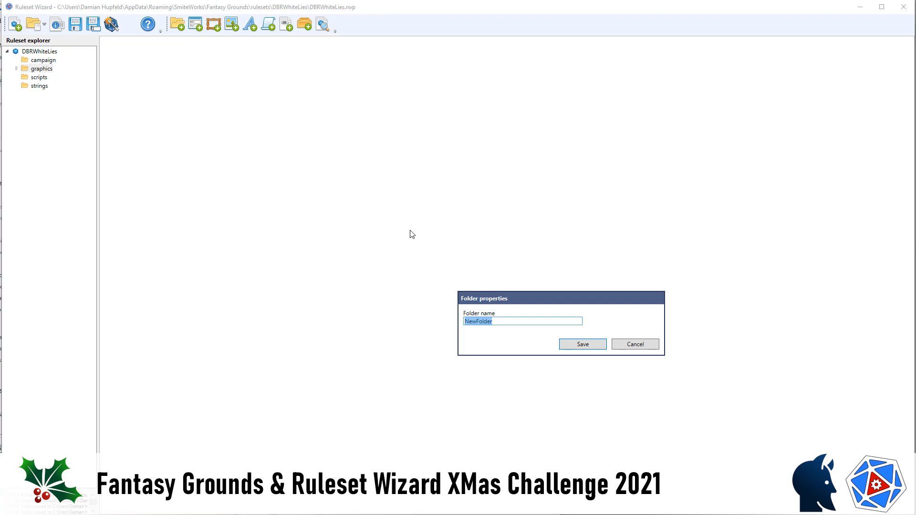
pyautogui.write('frames')
pyautogui.click(594, 346)
pyautogui.click(177, 28)
pyautogui.write('icons')
pyautogui.click(575, 347)
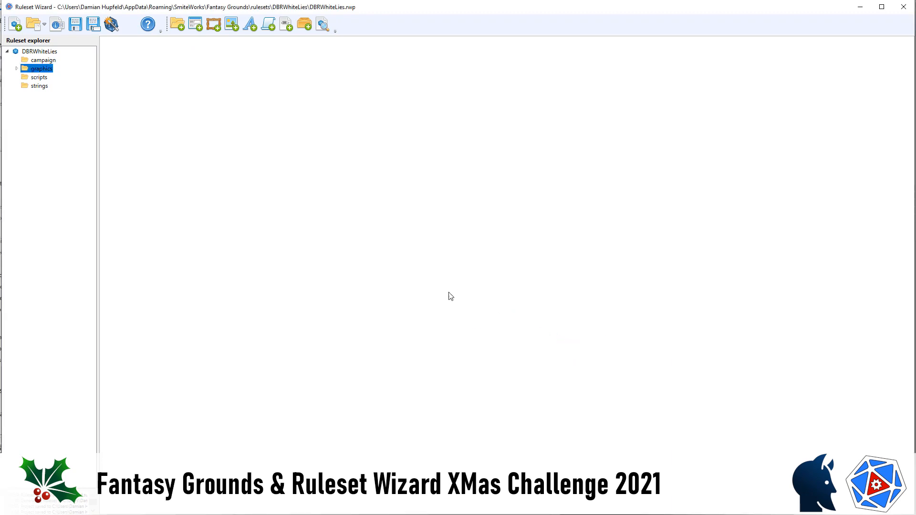
pyautogui.click(17, 69)
# Step: Create a subfolder named "scripts" inside the campaign folder and expand it
pyautogui.click(41, 59)
pyautogui.click(176, 27)
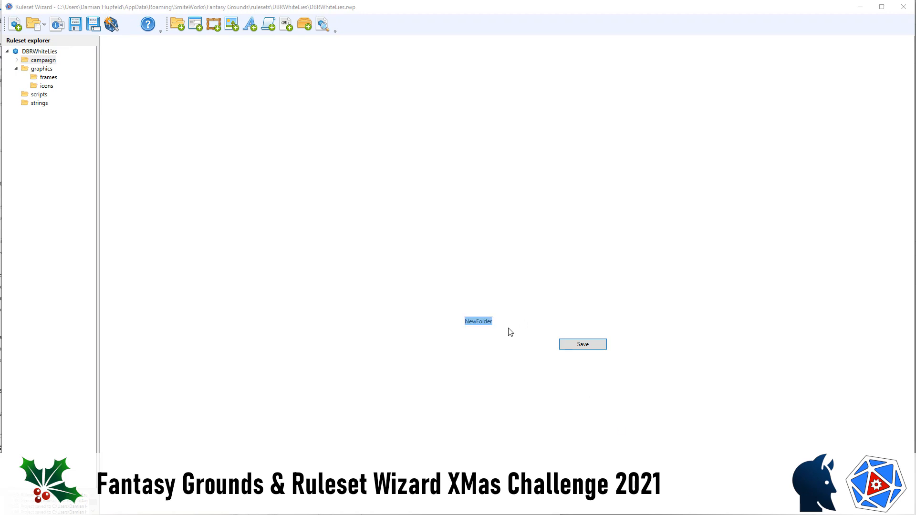
pyautogui.write('scripts')
pyautogui.click(584, 347)
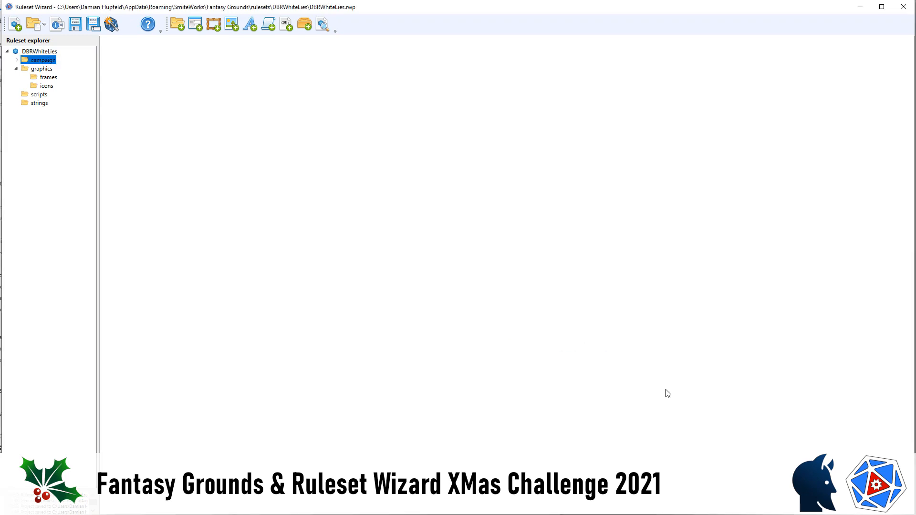
pyautogui.click(17, 60)
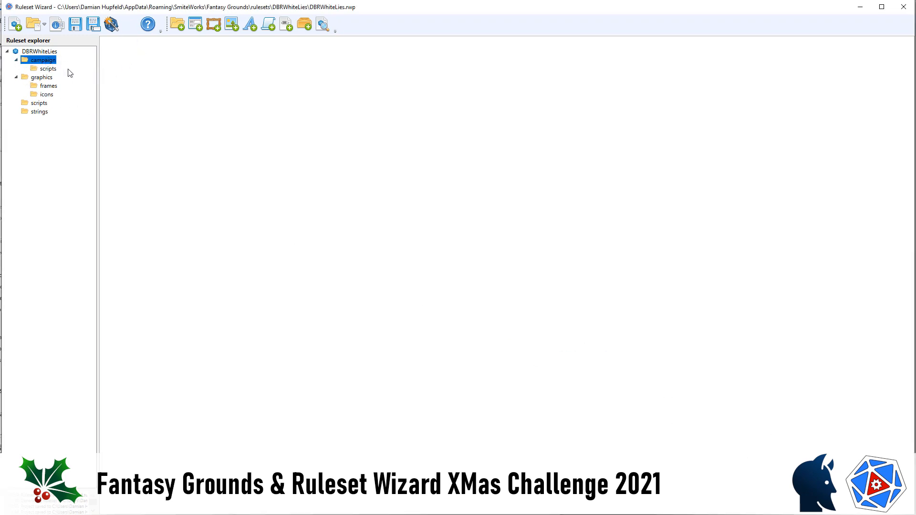
# Step: Add a new frame in the graphics/frames folder using charsheet.png as its image file
pyautogui.click(50, 87)
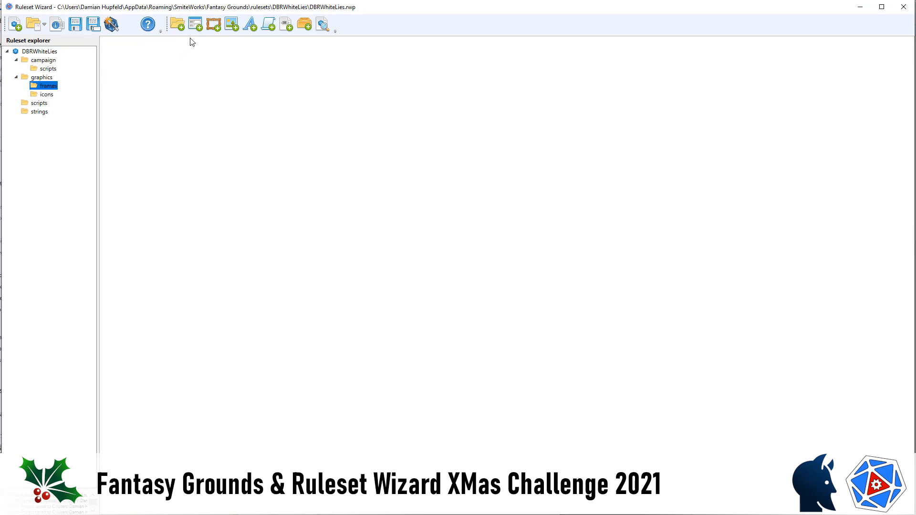
pyautogui.click(214, 27)
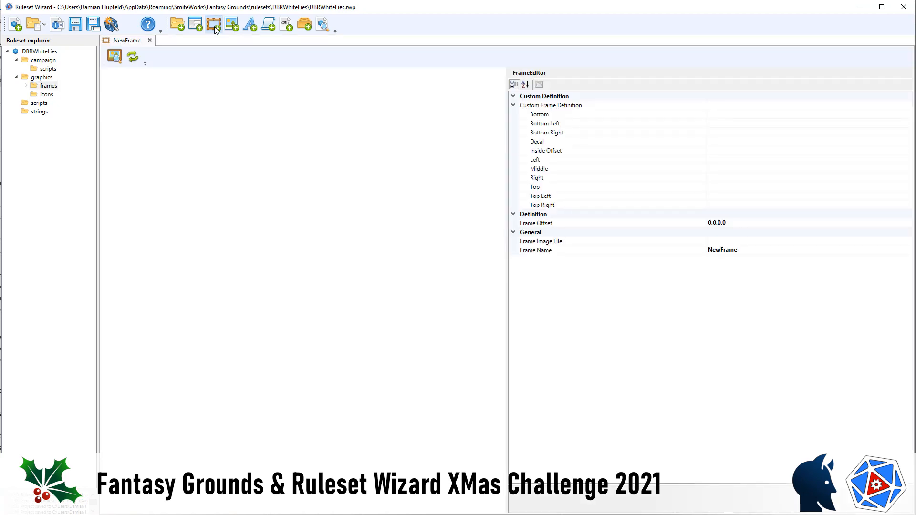
pyautogui.click(730, 240)
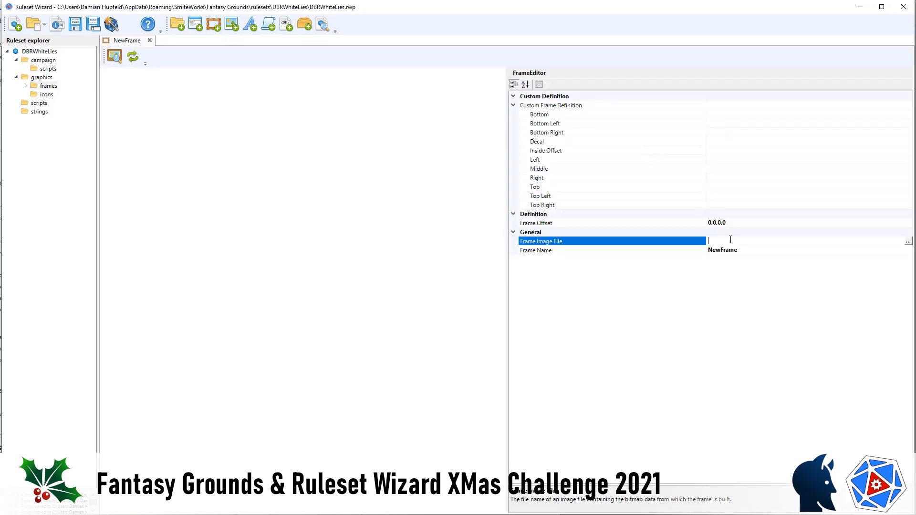
pyautogui.click(908, 243)
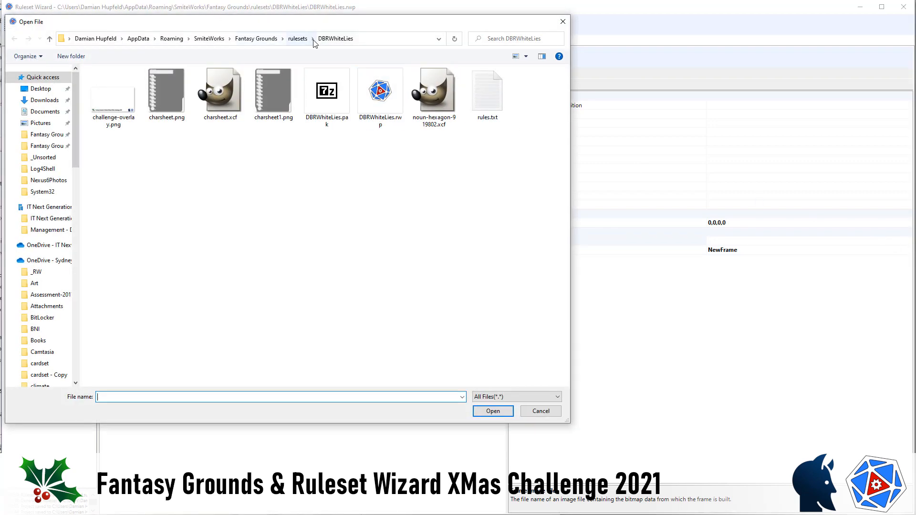
pyautogui.doubleClick(164, 93)
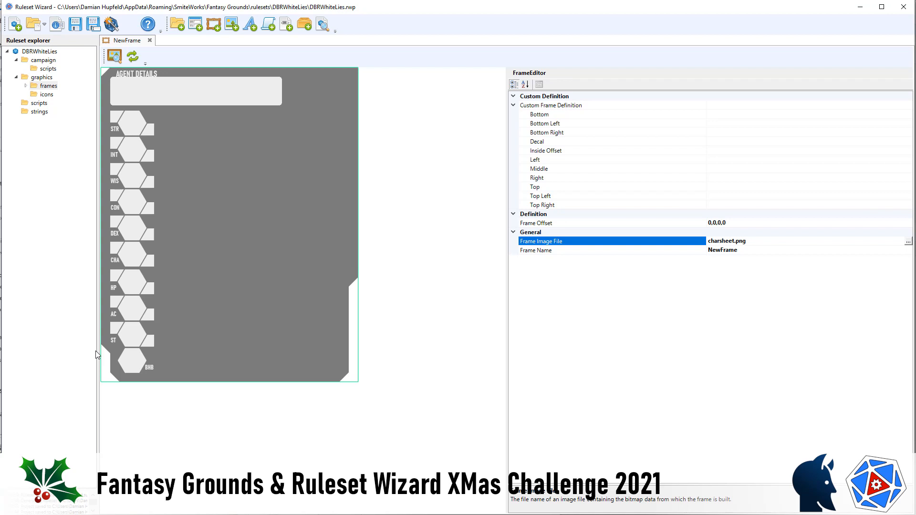
# Step: Name the new frame "charsheet"
pyautogui.click(768, 251)
pyautogui.doubleClick(768, 251)
pyautogui.write('char')
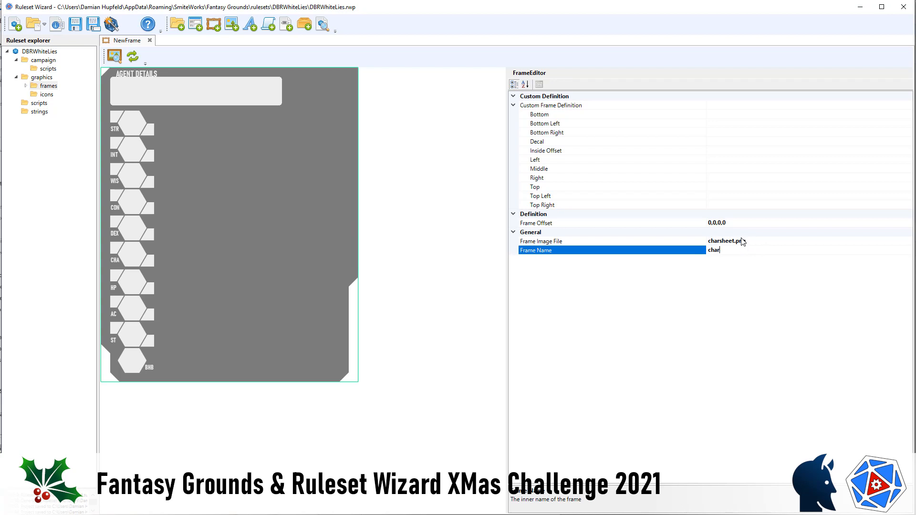
pyautogui.write('sheet')
# Step: Set the charsheet frame's offset to 25,25,25,25
pyautogui.click(744, 224)
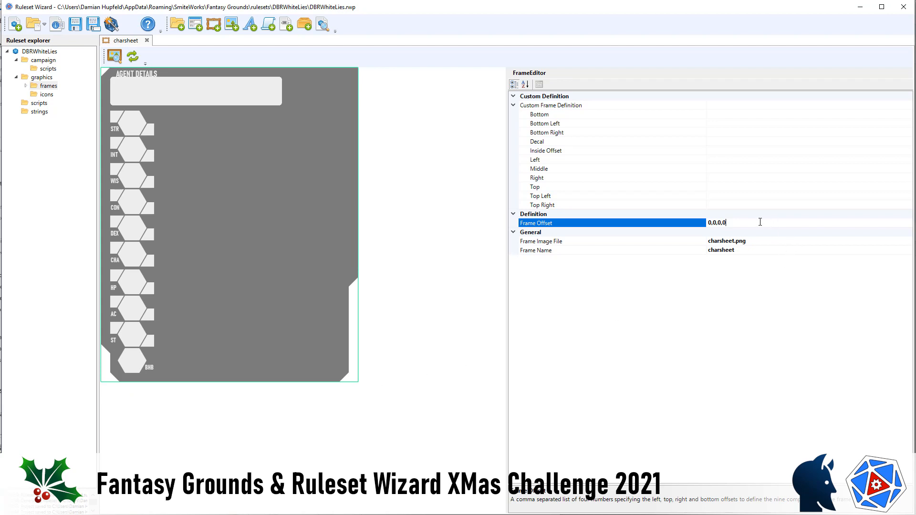
pyautogui.click(606, 223)
pyautogui.write('25,25,25,25')
pyautogui.click(386, 142)
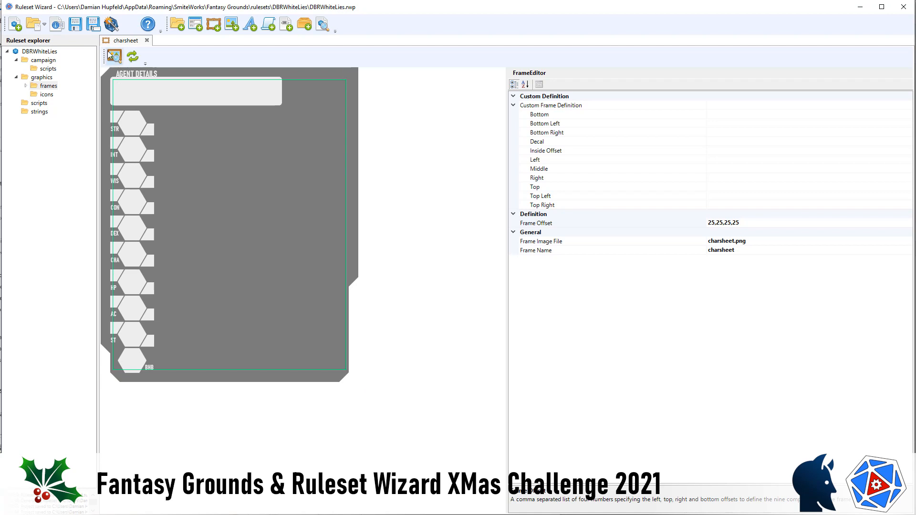
# Step: Reset the charsheet frame's offset to 0,0,0,0
pyautogui.click(630, 222)
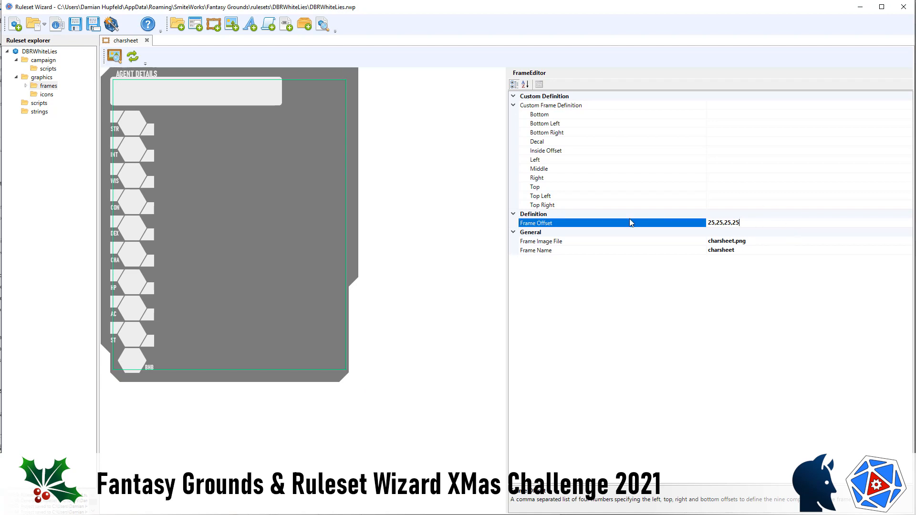
pyautogui.doubleClick(630, 220)
pyautogui.write('0,0,0,0')
pyautogui.click(353, 85)
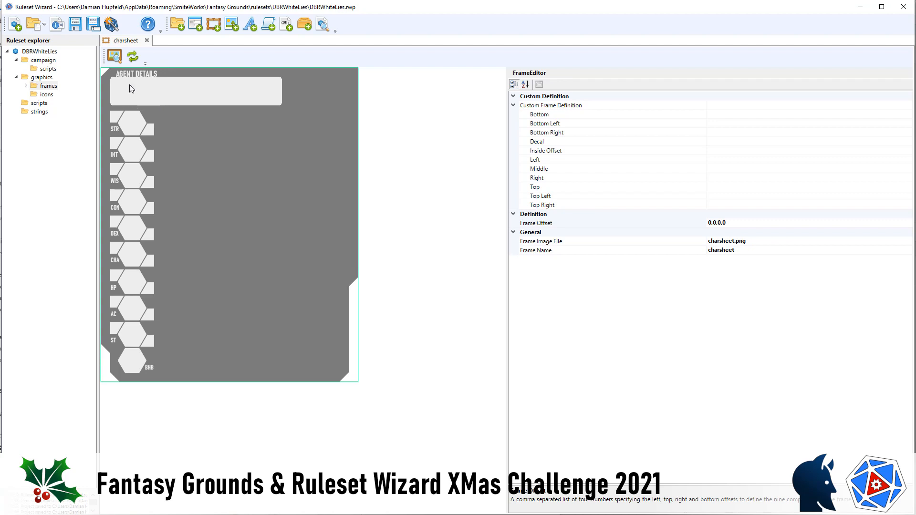
# Step: Close the frame editor and add a new window named "charsheet" to the campaign folder
pyautogui.click(147, 41)
pyautogui.click(45, 65)
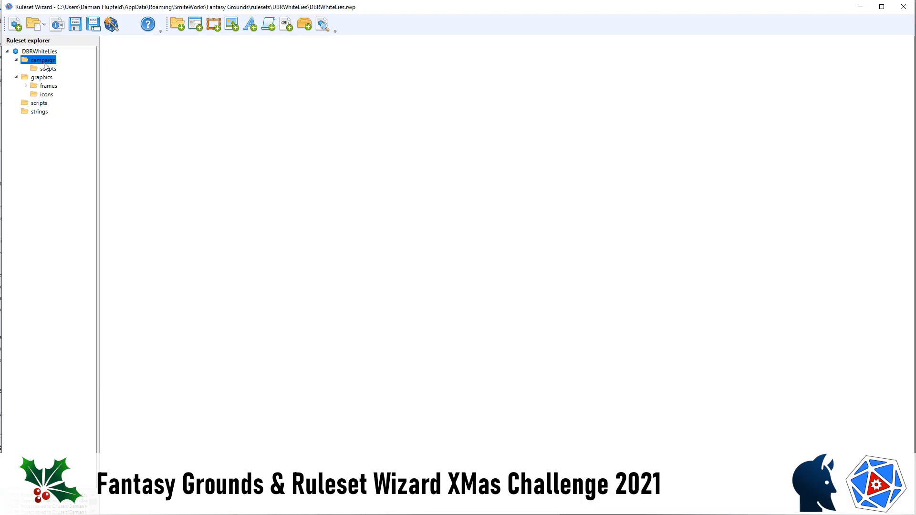
pyautogui.click(198, 28)
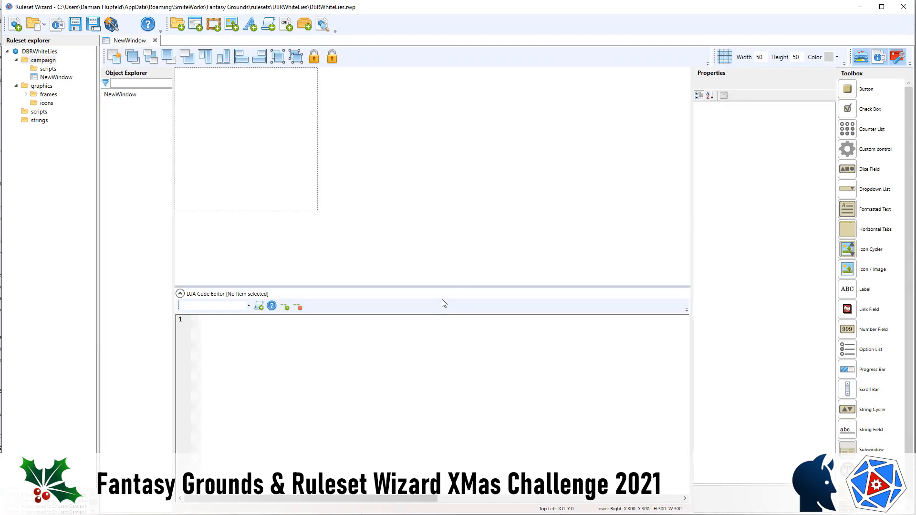
pyautogui.click(254, 94)
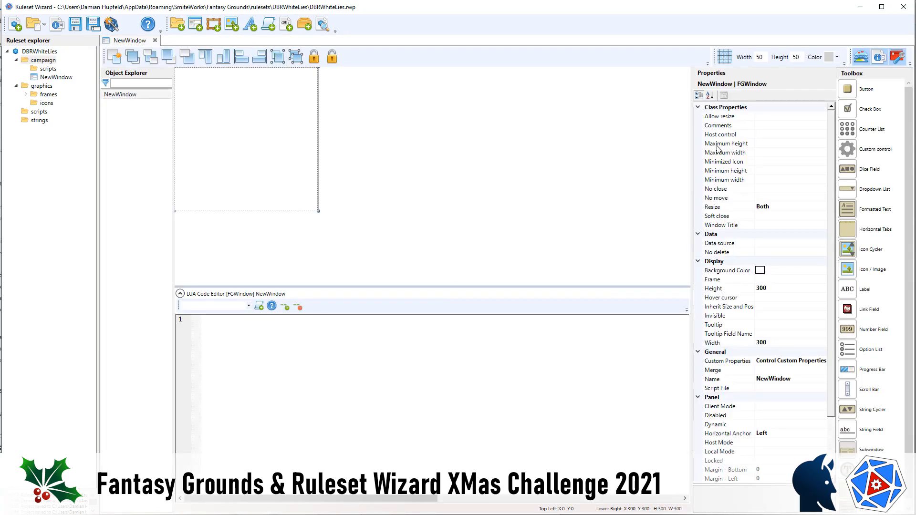
pyautogui.click(798, 379)
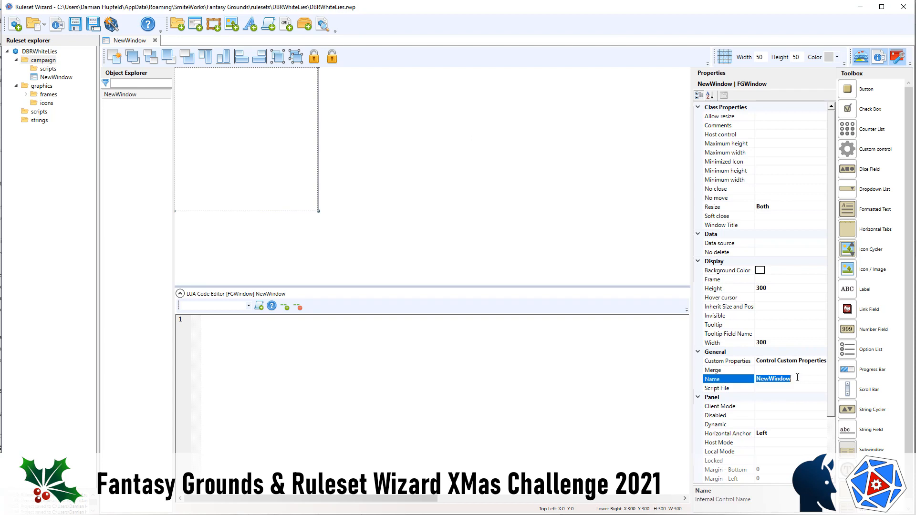
pyautogui.write('charsheet')
# Step: Set the charsheet window's height to 600 and width to 540
pyautogui.click(782, 288)
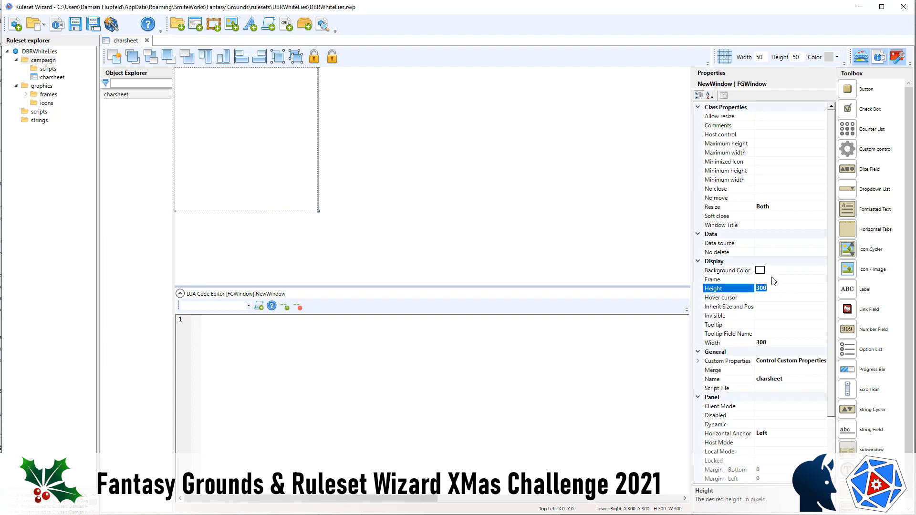
pyautogui.write('600')
pyautogui.click(791, 344)
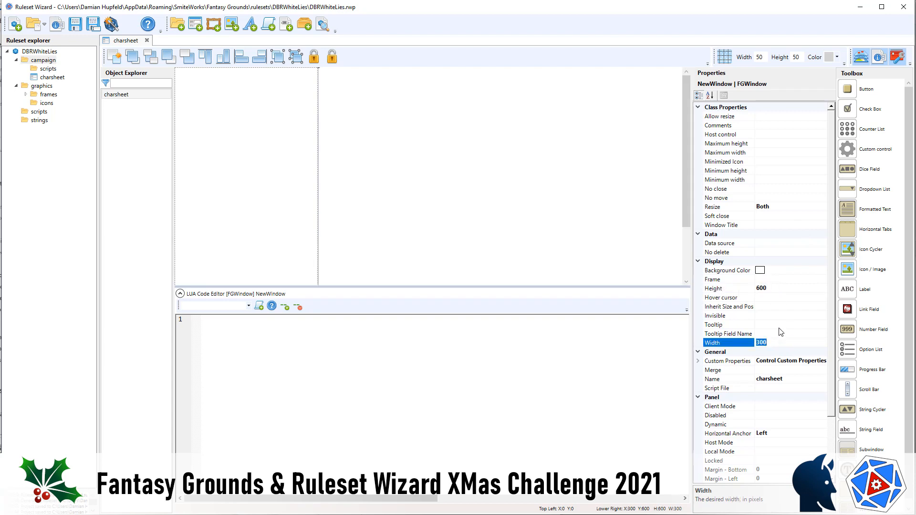
pyautogui.write('540')
pyautogui.click(499, 234)
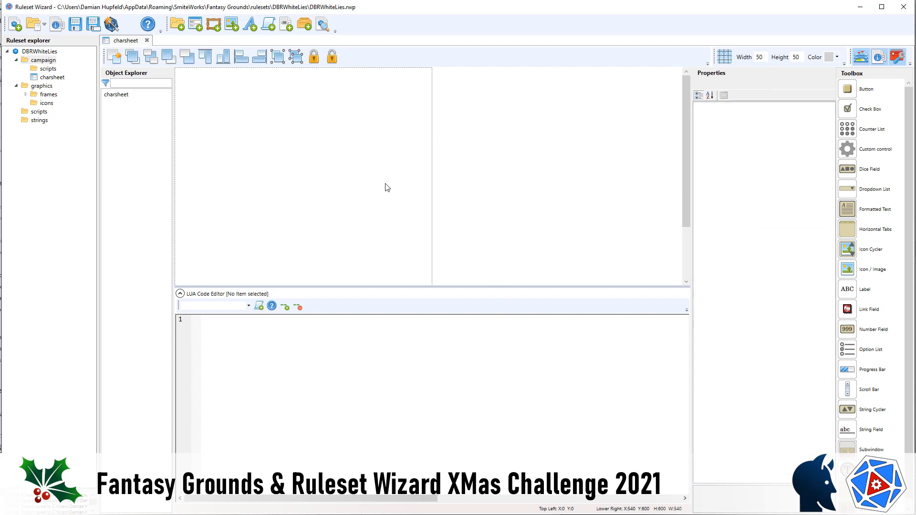
# Step: Set Allow resize to False for the charsheet window, with maximum and minimum heights of 600
pyautogui.click(130, 95)
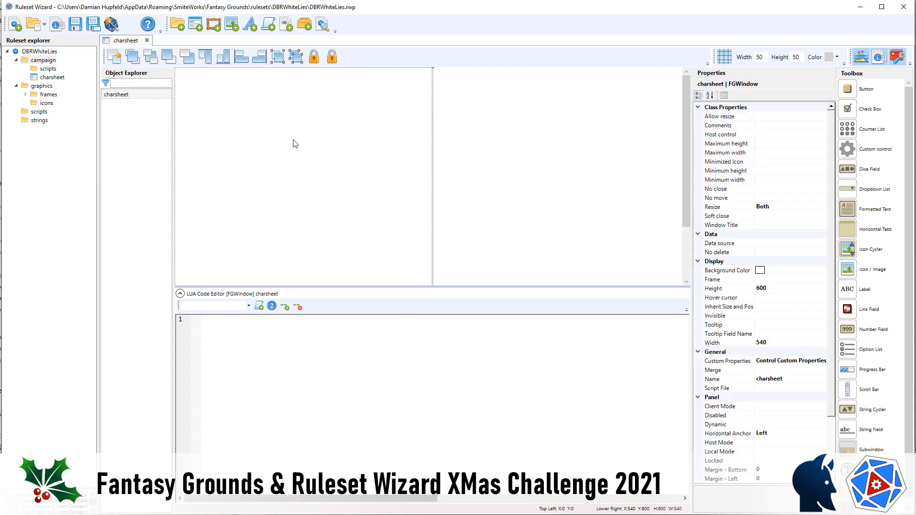
pyautogui.click(772, 117)
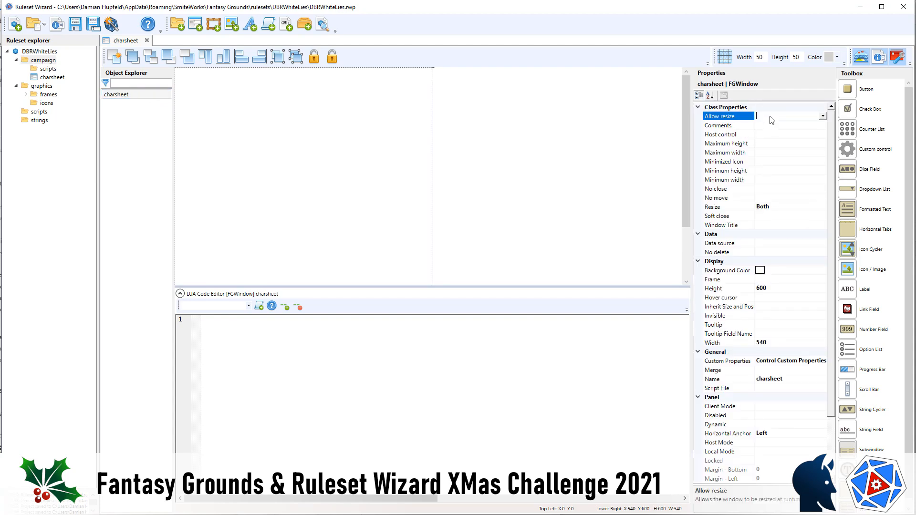
pyautogui.click(772, 144)
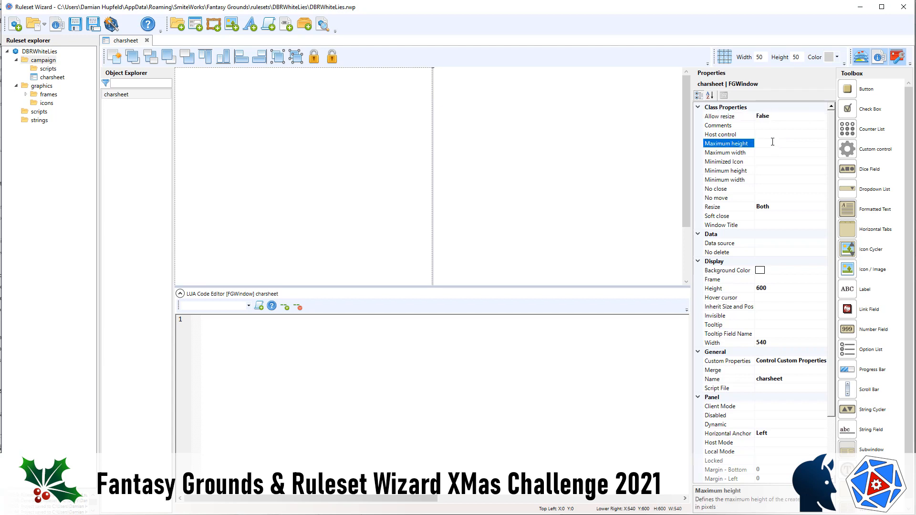
pyautogui.write('600')
pyautogui.click(771, 170)
pyautogui.write('600')
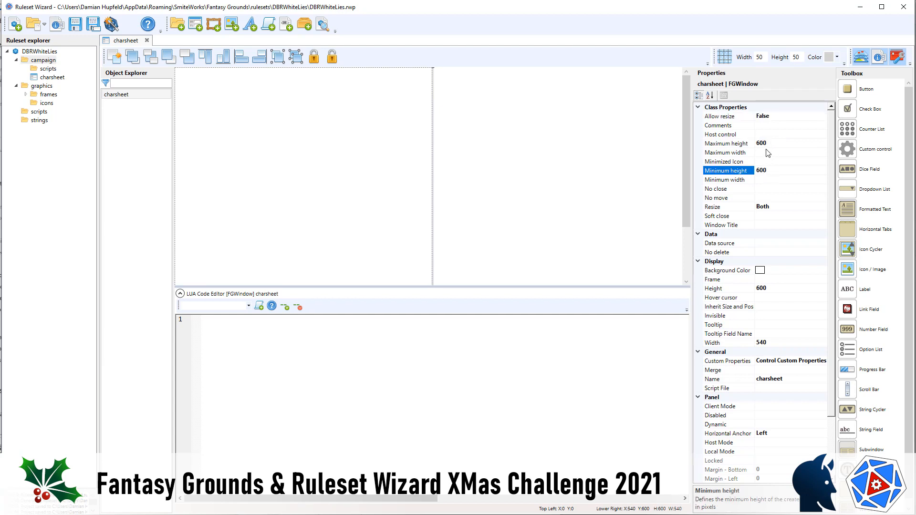
# Step: Set the charsheet window's maximum and minimum widths to 540
pyautogui.click(768, 153)
pyautogui.write('540')
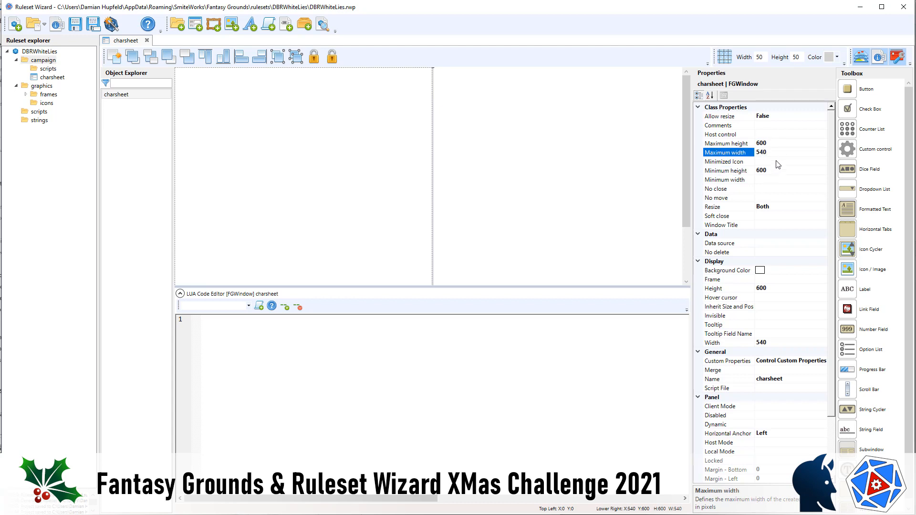
pyautogui.click(767, 181)
pyautogui.write('540')
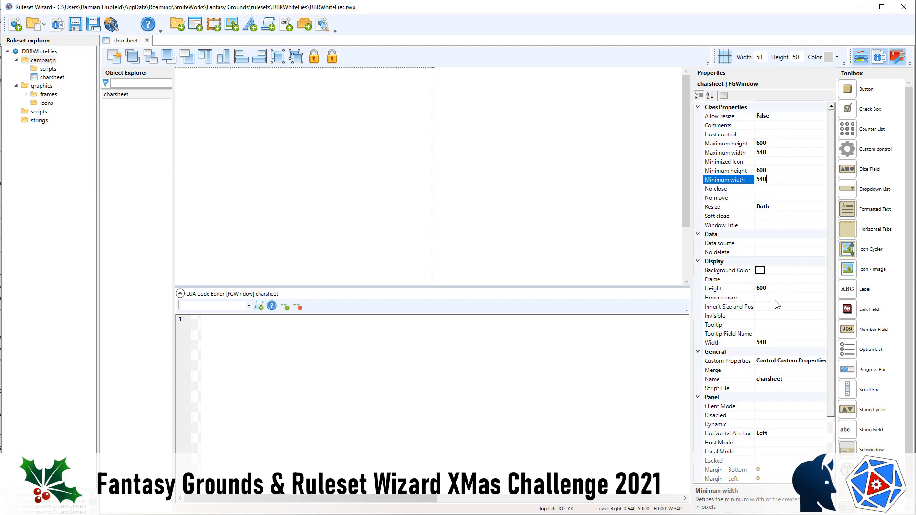
# Step: Assign the charsheet frame as the background frame of the charsheet window
pyautogui.click(808, 278)
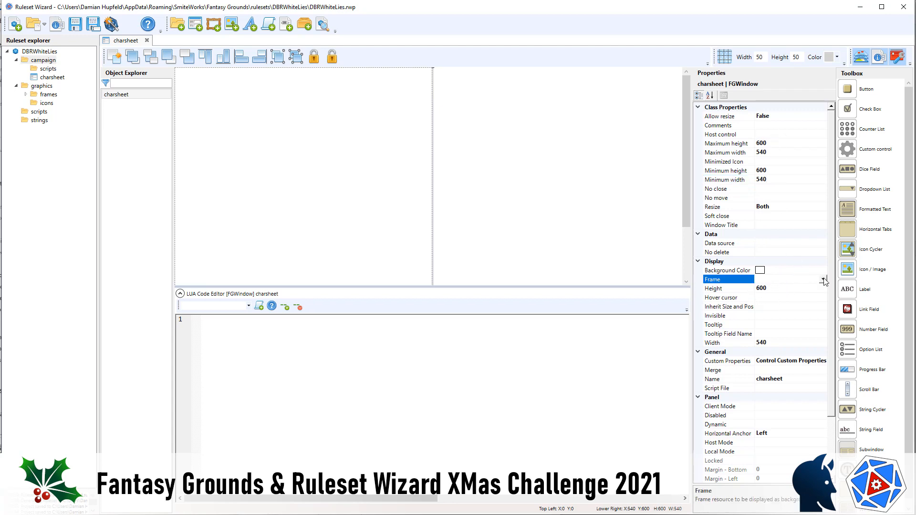
pyautogui.click(823, 280)
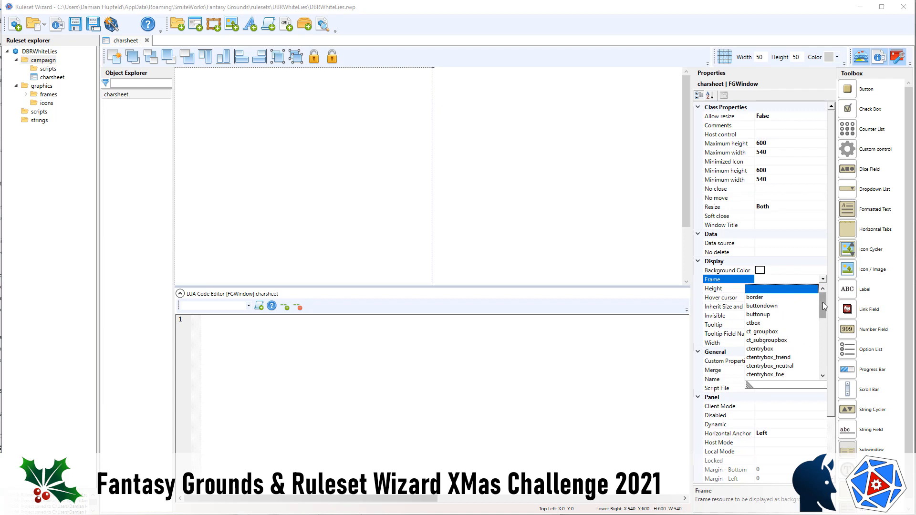
pyautogui.moveTo(822, 302); pyautogui.dragTo(822, 364)
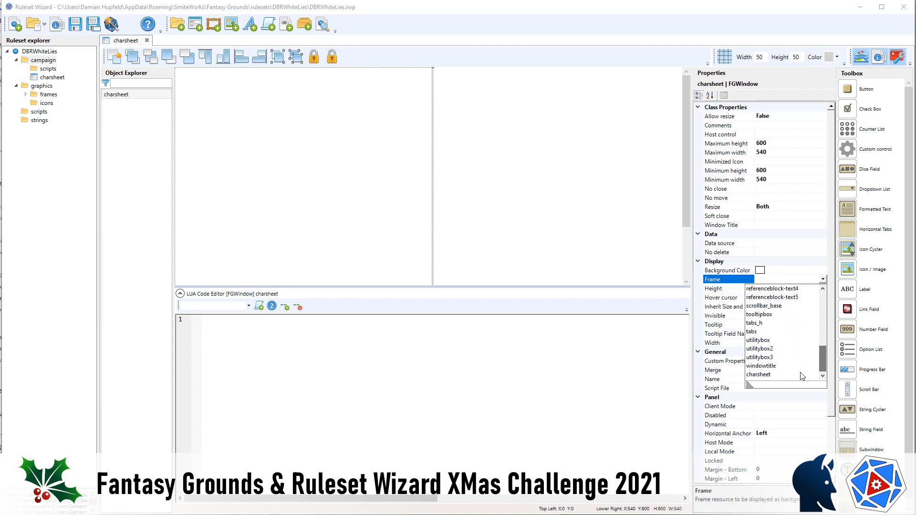
pyautogui.click(763, 375)
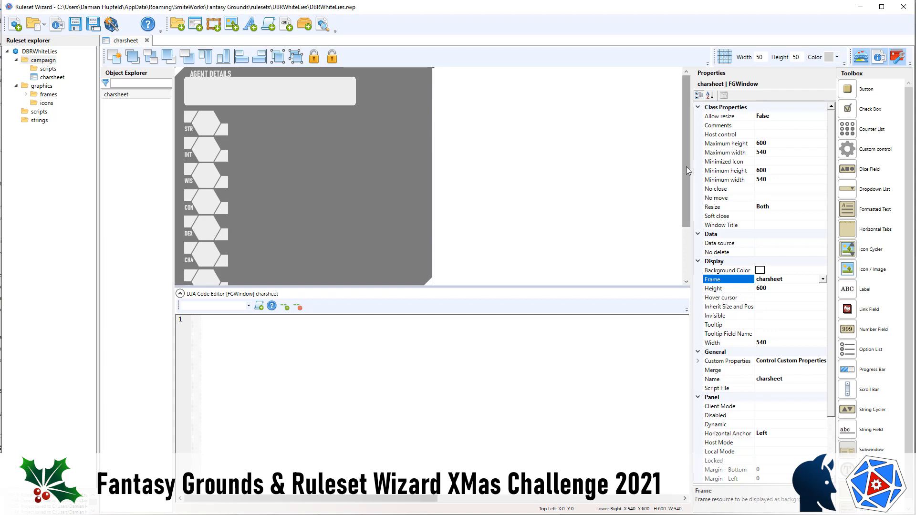
# Step: Set the charsheet window's height, minimum height and maximum height to 640
pyautogui.moveTo(686, 167); pyautogui.dragTo(687, 239)
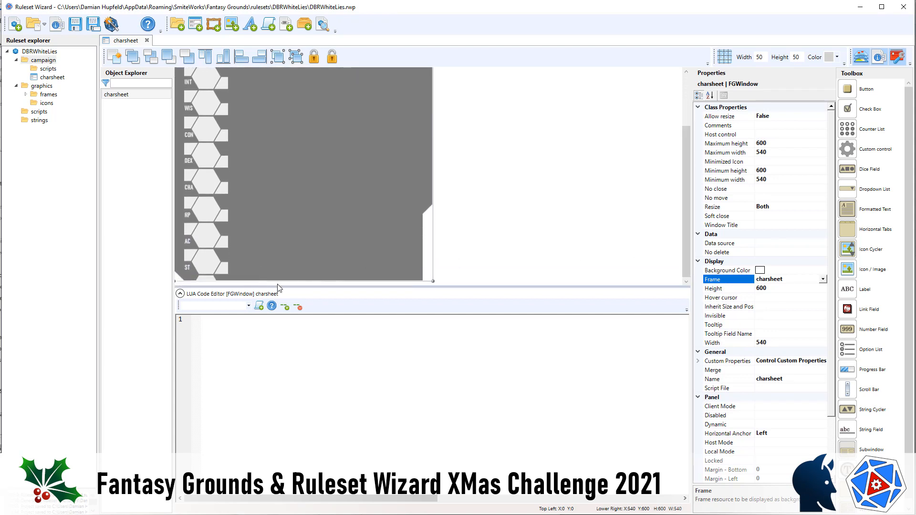
pyautogui.scroll(3, 328, 224)
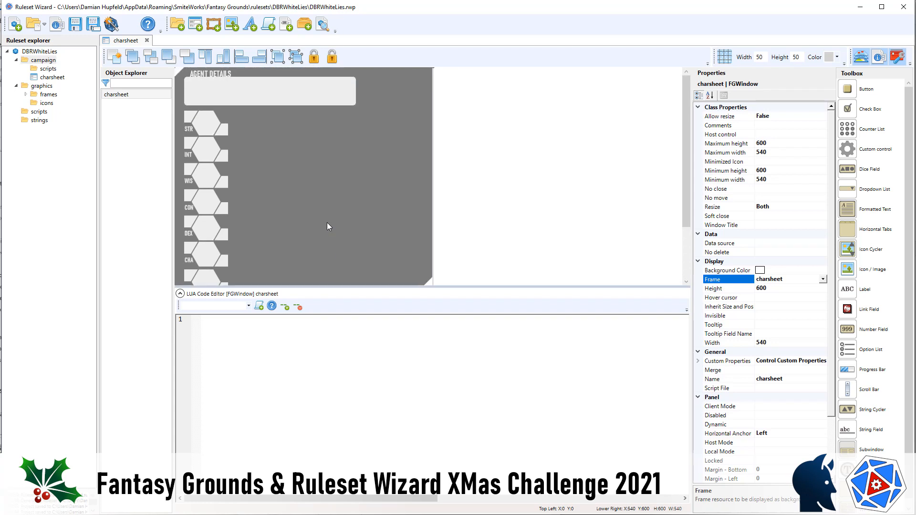
pyautogui.scroll(-3, 327, 222)
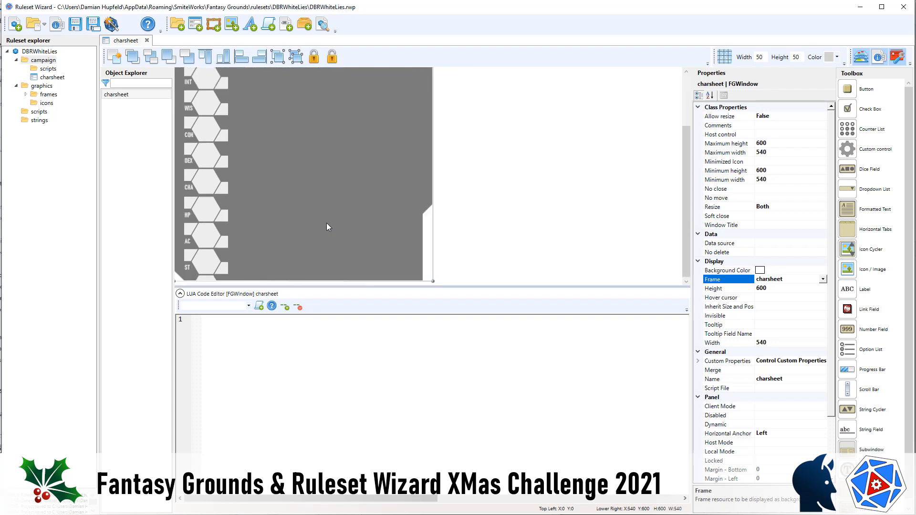
pyautogui.click(784, 288)
pyautogui.write('640')
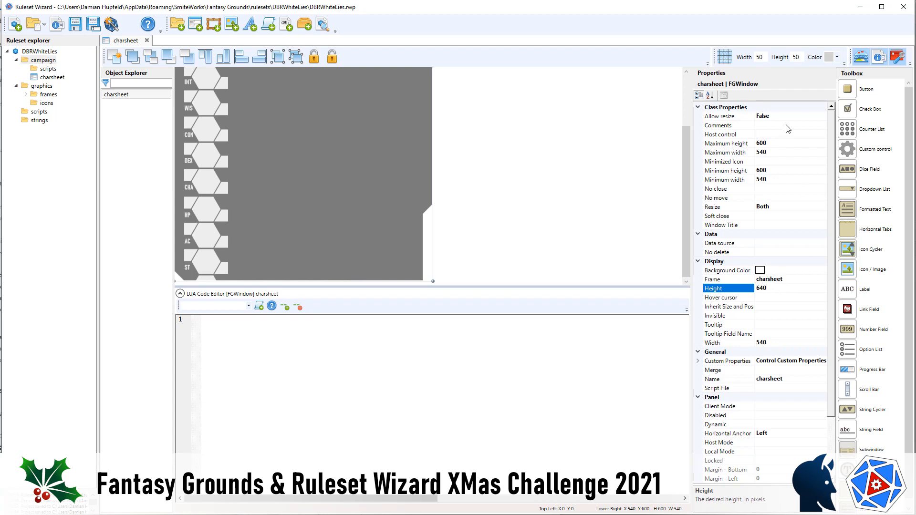
pyautogui.click(774, 170)
pyautogui.write('640')
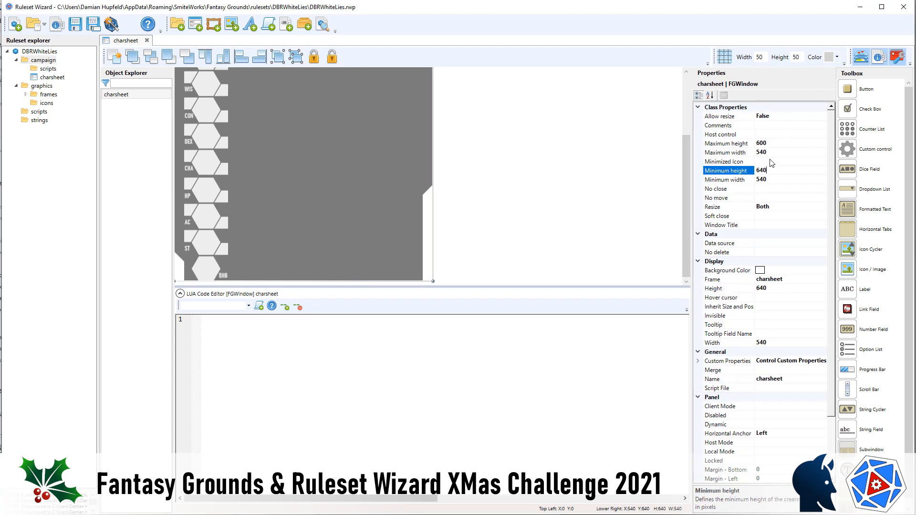
pyautogui.click(775, 143)
pyautogui.write('64')
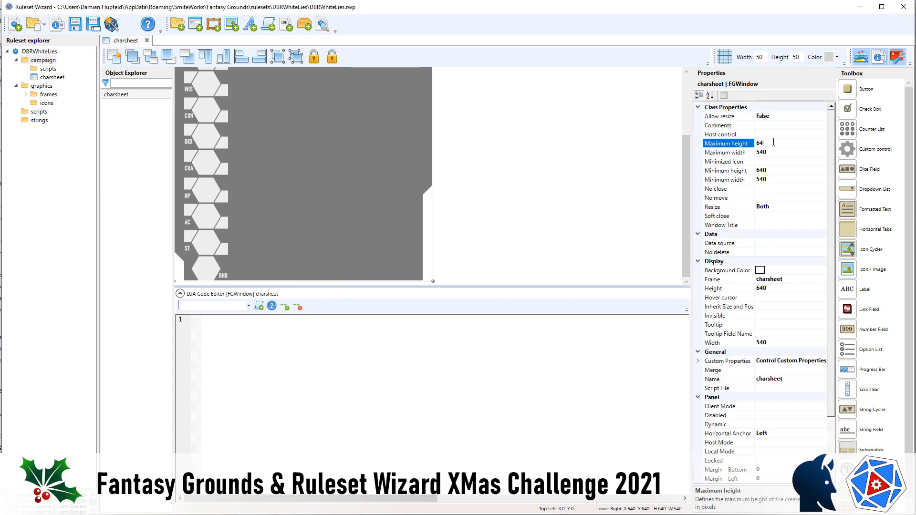
pyautogui.write('0')
pyautogui.click(623, 174)
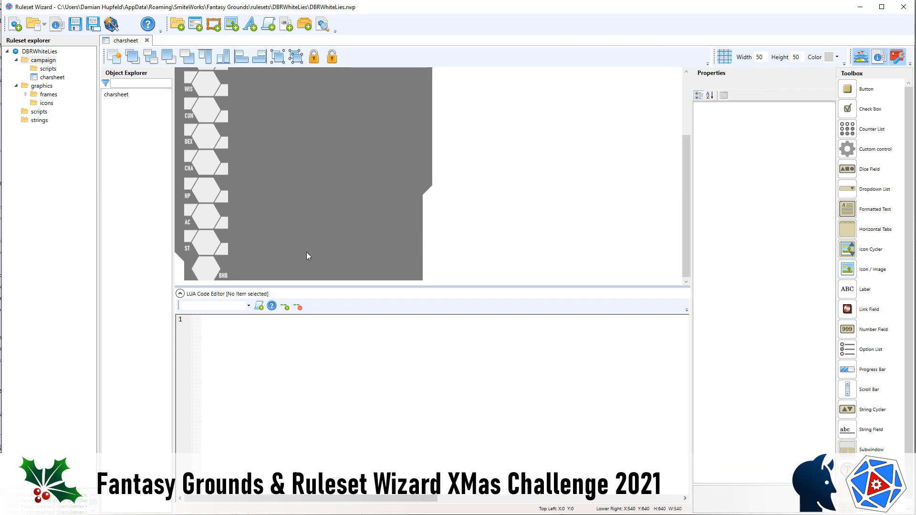
# Step: Check the pixel dimensions of charsheet.png in the DBRWhiteLies folder in File Explorer, and return to Ruleset Wizard
pyautogui.scroll(3, 309, 249)
pyautogui.scroll(-3, 309, 249)
pyautogui.hotkey('alt', 'Tab')
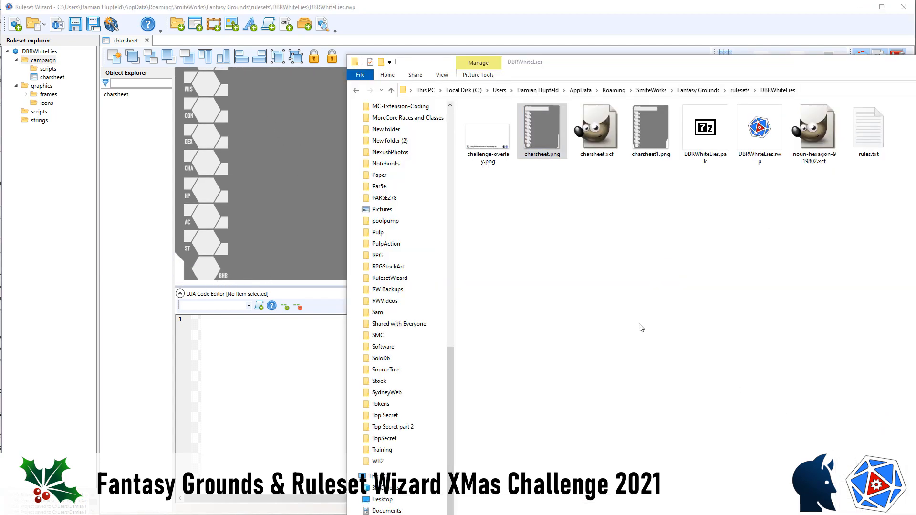
pyautogui.click(639, 323)
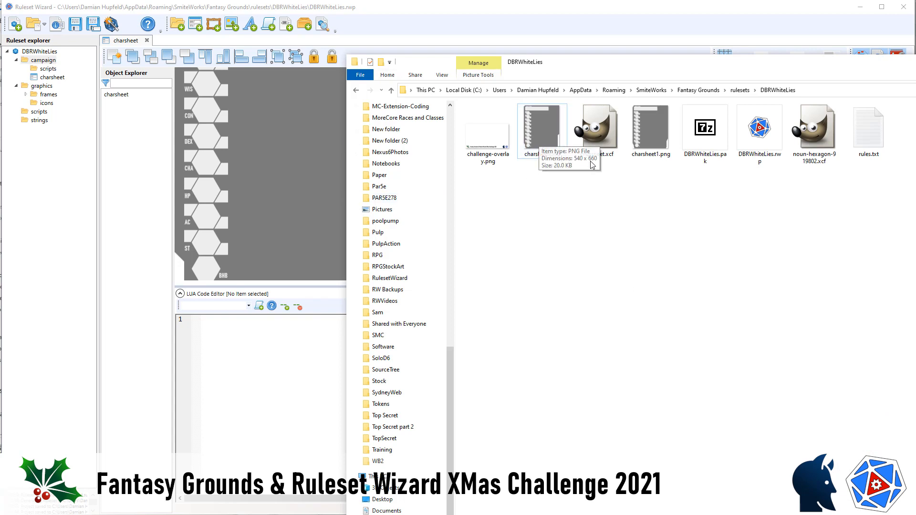
pyautogui.click(428, 13)
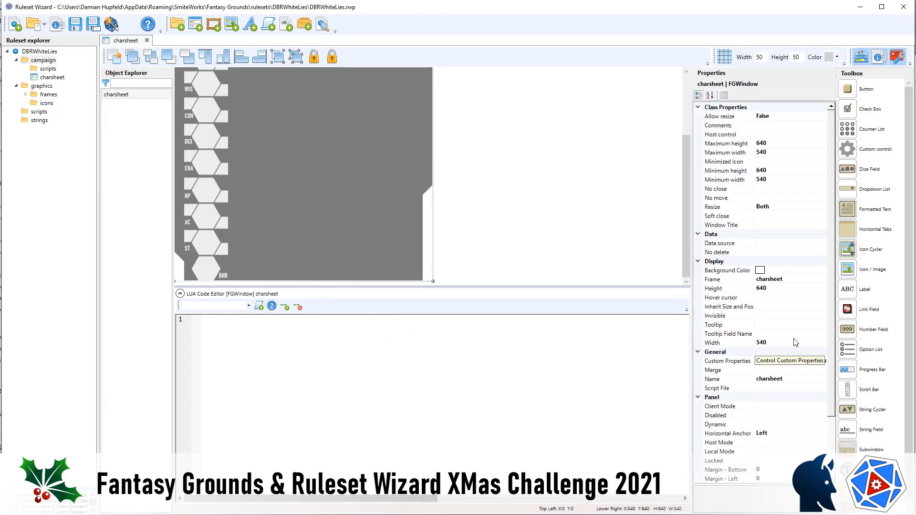
# Step: Set the charsheet window's height, minimum height and maximum height to 660
pyautogui.click(772, 289)
pyautogui.write('660')
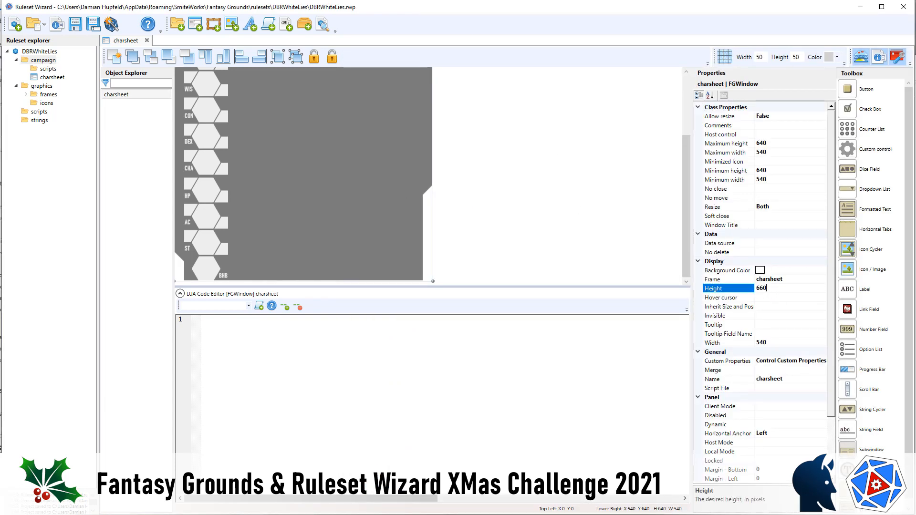
pyautogui.click(779, 169)
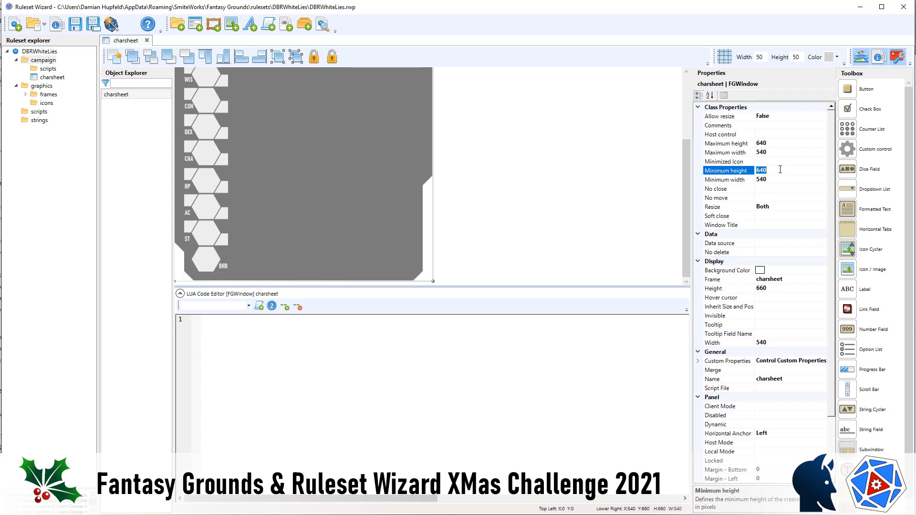
pyautogui.write('66')
pyautogui.click(786, 143)
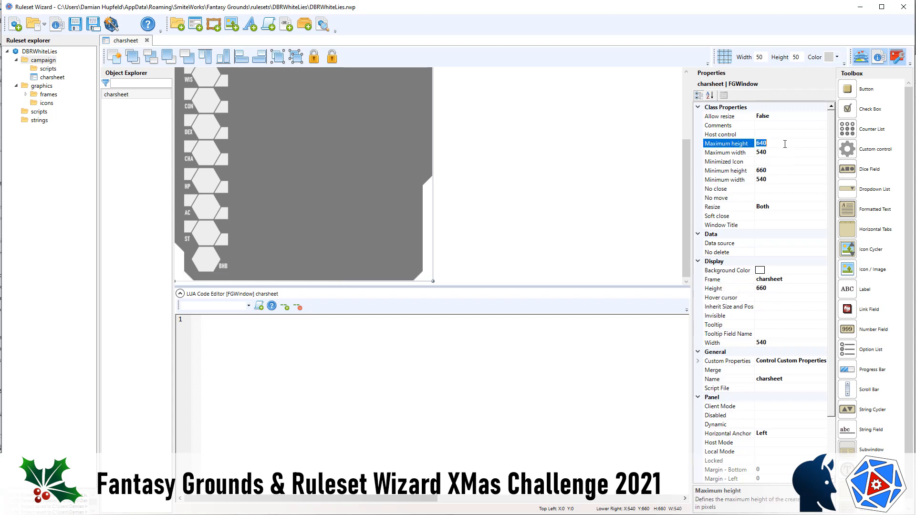
pyautogui.write('660')
# Step: Set the charsheet window's Merge property to join and generate the ruleset
pyautogui.scroll(3, 308, 216)
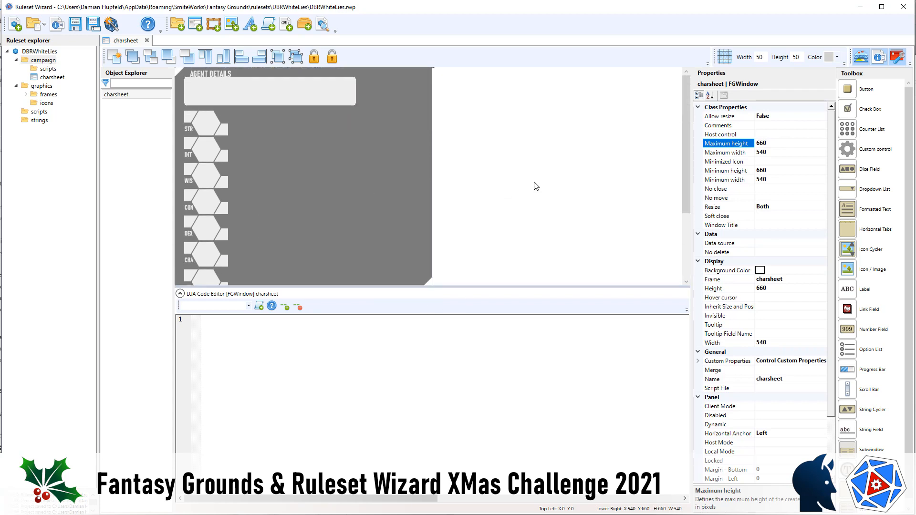
pyautogui.scroll(-3, 804, 292)
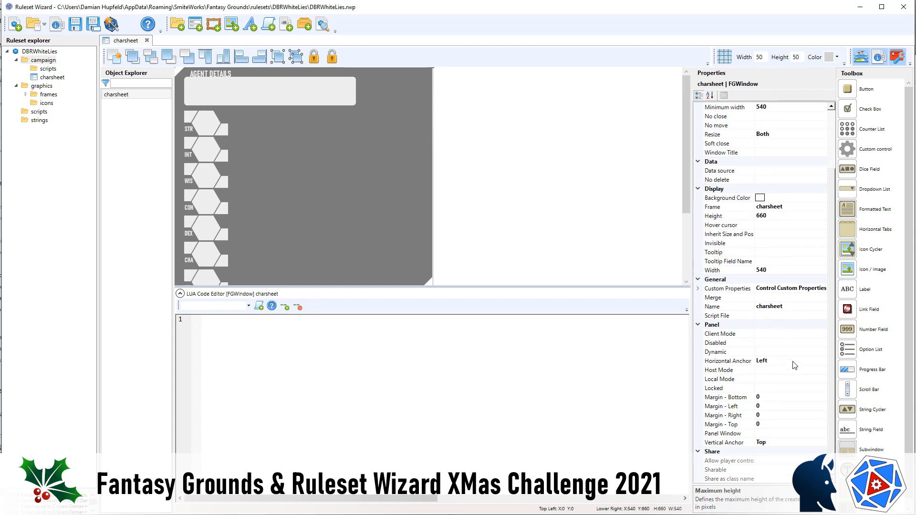
pyautogui.scroll(3, 794, 365)
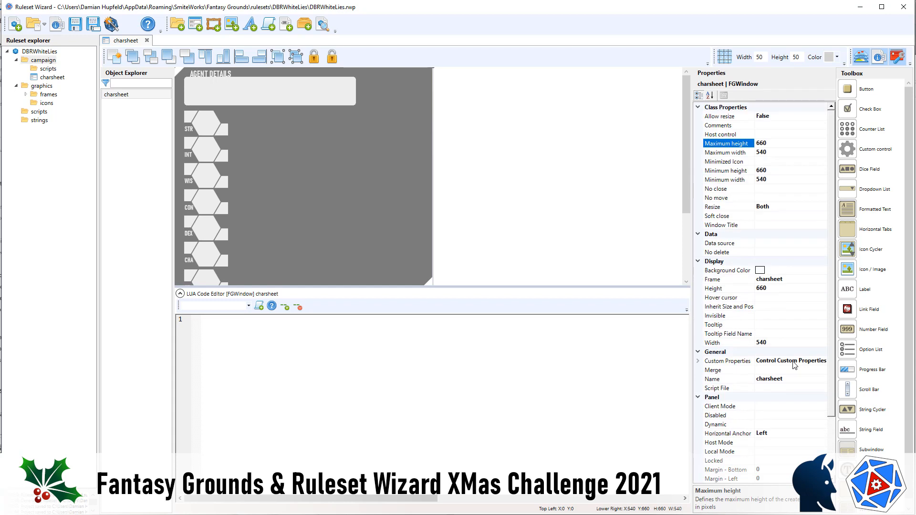
pyautogui.click(770, 371)
pyautogui.press('Down')
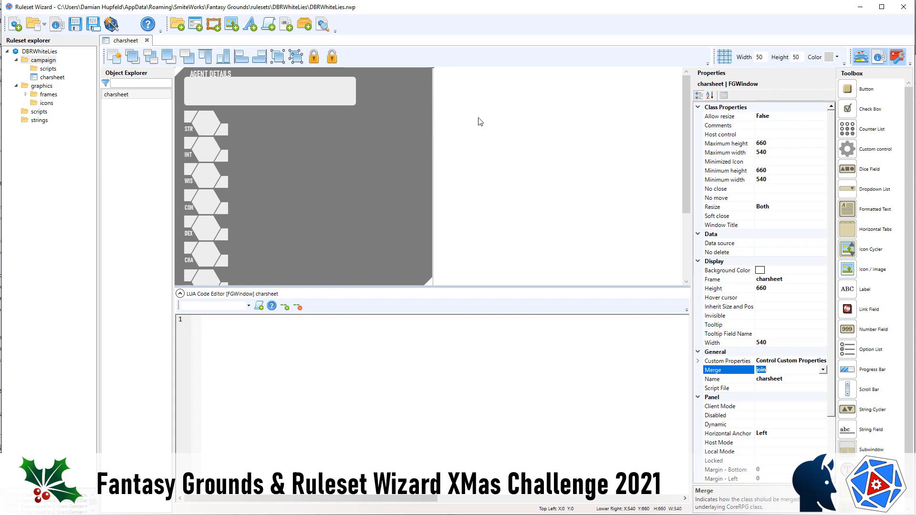
pyautogui.click(111, 25)
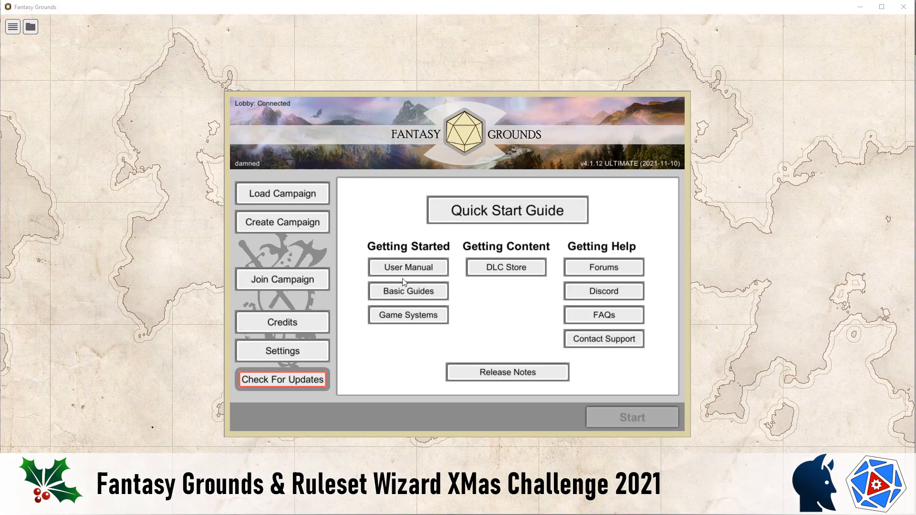
# Step: Start a new campaign named DBRWhiteLies in Fantasy Grounds and look for its ruleset among the game systems
pyautogui.click(282, 228)
pyautogui.write('DBRWhi')
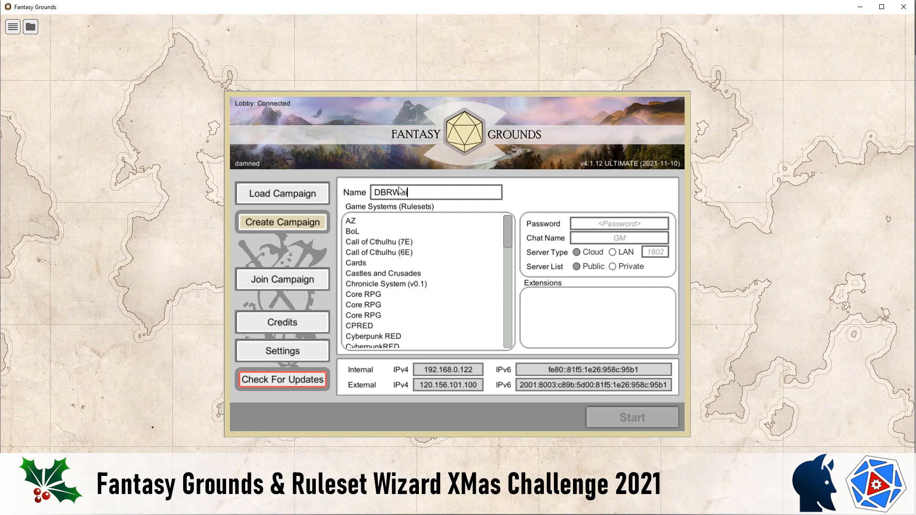
pyautogui.write('teLies')
pyautogui.scroll(-2, 392, 307)
pyautogui.scroll(-5, 392, 306)
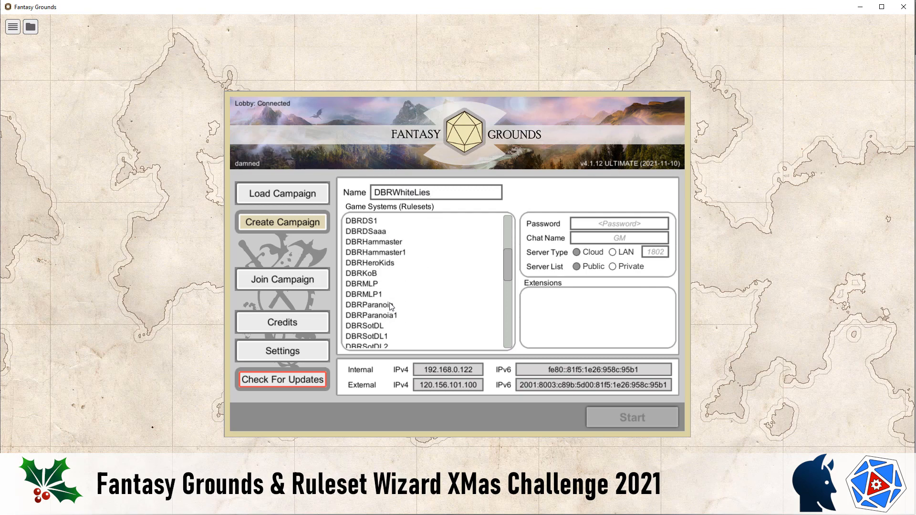
pyautogui.scroll(-2, 390, 308)
pyautogui.scroll(2, 392, 313)
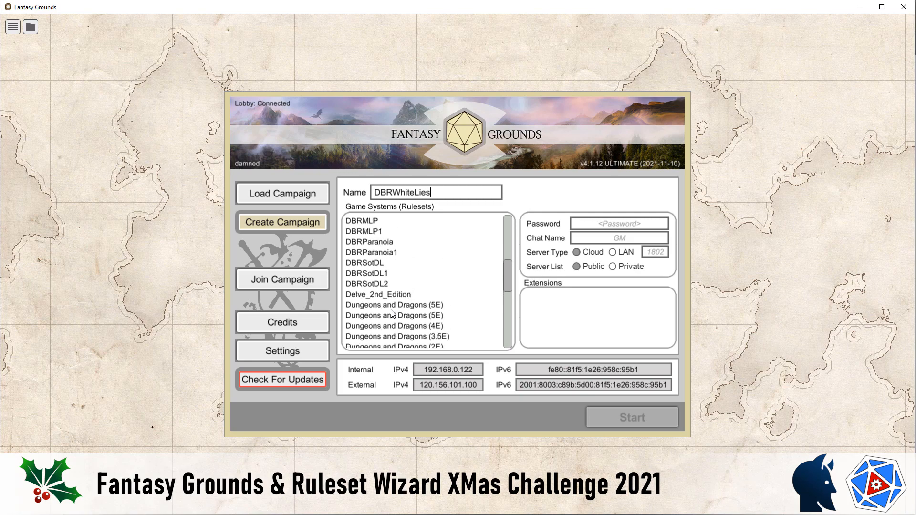
pyautogui.click(377, 285)
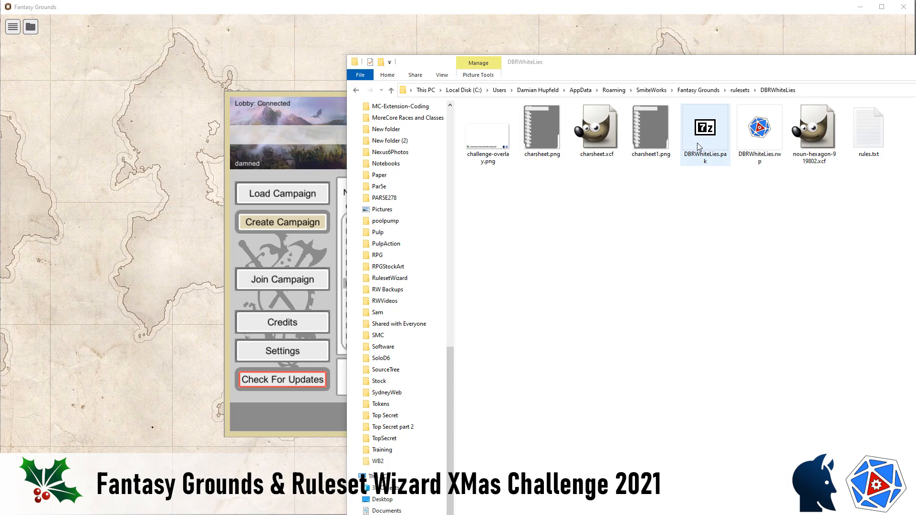
# Step: Check where the generated DBRWhiteLies.pak is stored by comparing the DBRWhiteLies folder with its parent rulesets folder
pyautogui.click(710, 142)
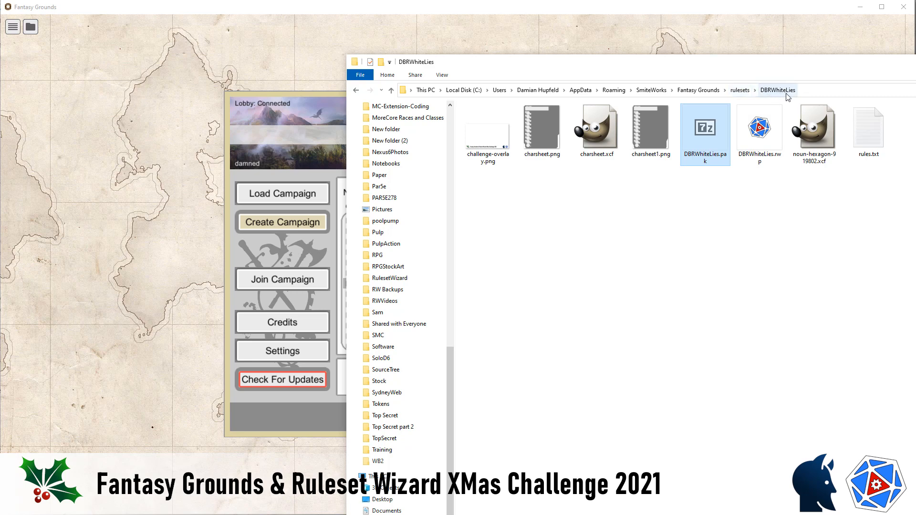
pyautogui.click(740, 93)
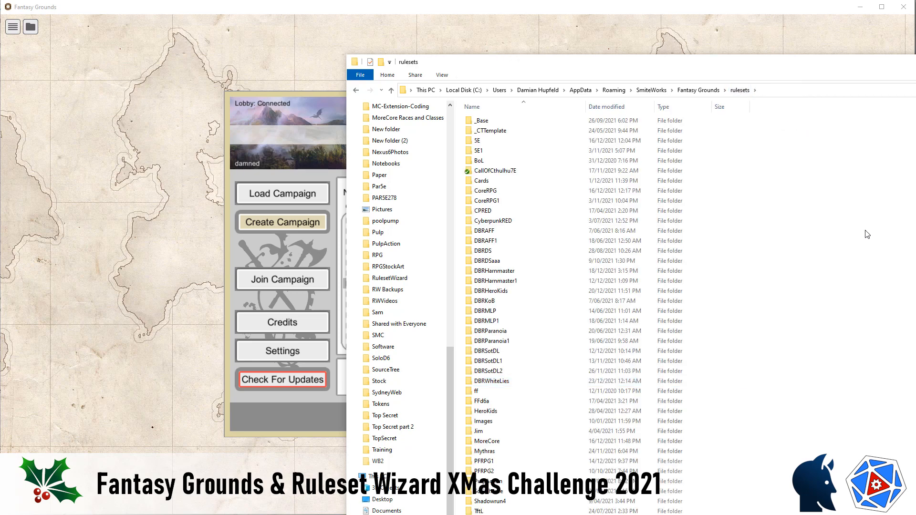
pyautogui.scroll(-8, 842, 235)
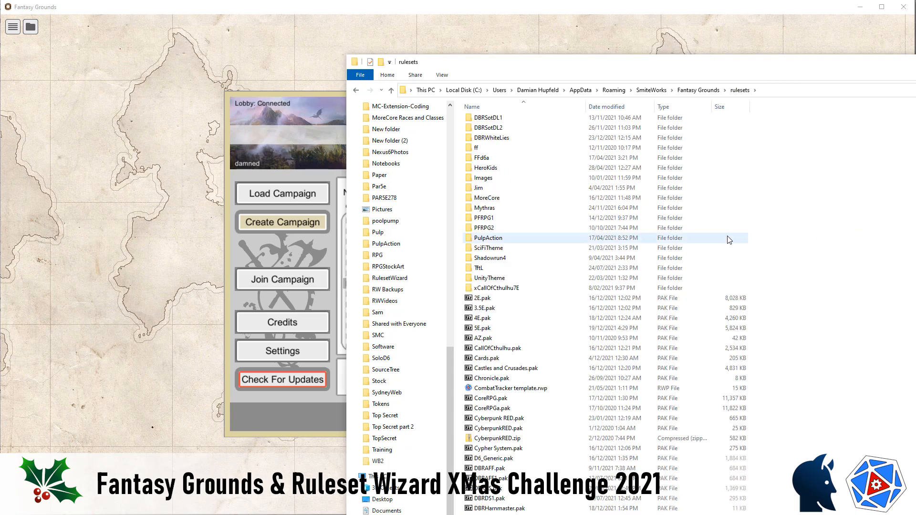
# Step: Close Fantasy Grounds and return to Ruleset Wizard
pyautogui.click(308, 68)
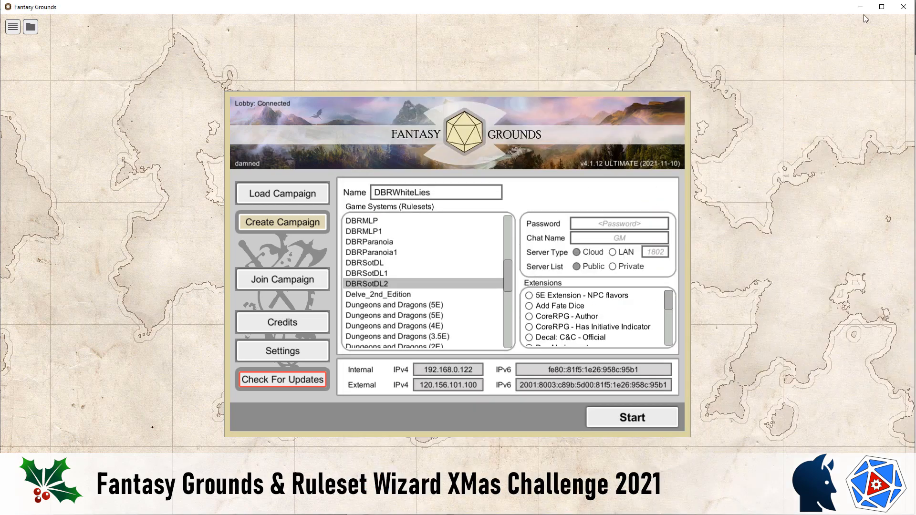
pyautogui.click(903, 7)
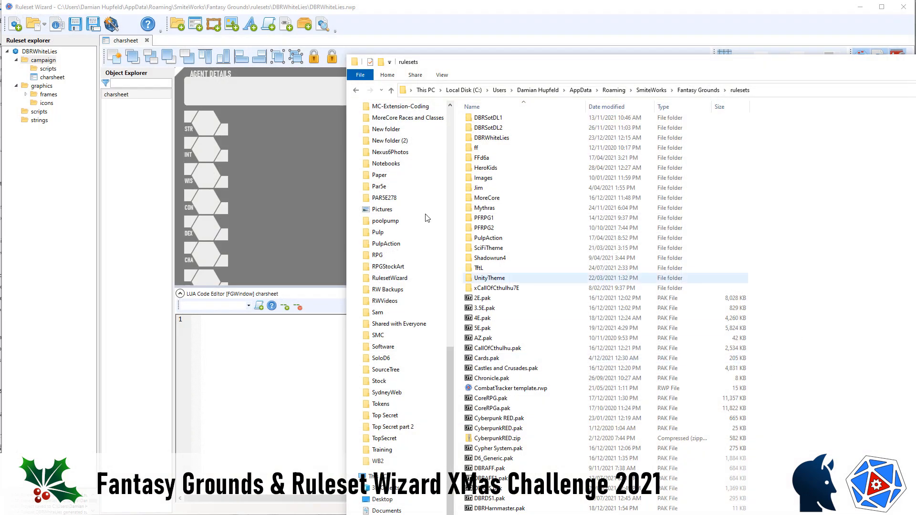
pyautogui.click(104, 6)
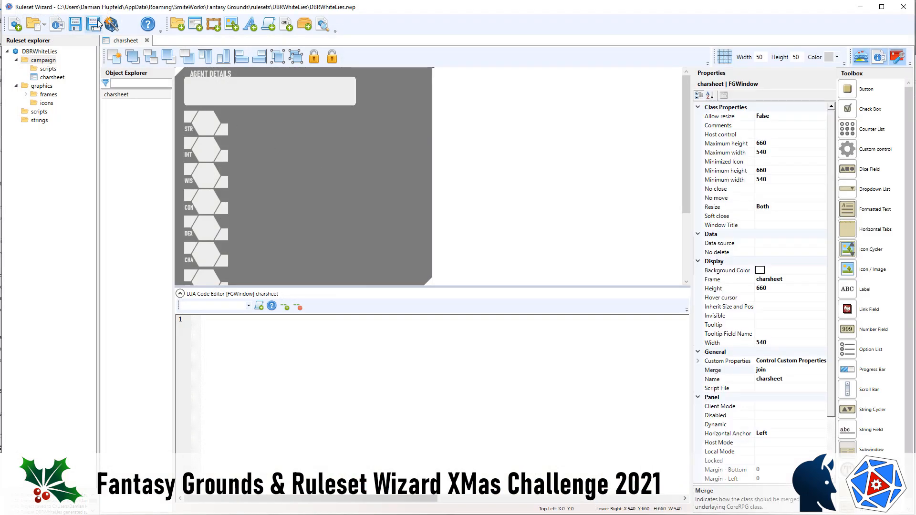
# Step: Remove the DBRWhiteLies subfolder from the project's result file path so the pak compiles directly into rulesets, and regenerate the ruleset
pyautogui.doubleClick(38, 52)
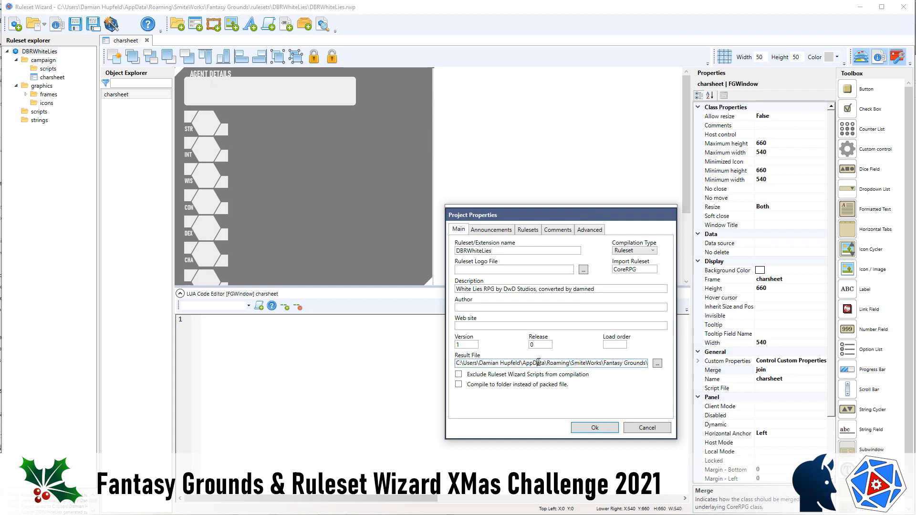
pyautogui.moveTo(613, 365); pyautogui.dragTo(724, 365)
pyautogui.click(572, 363)
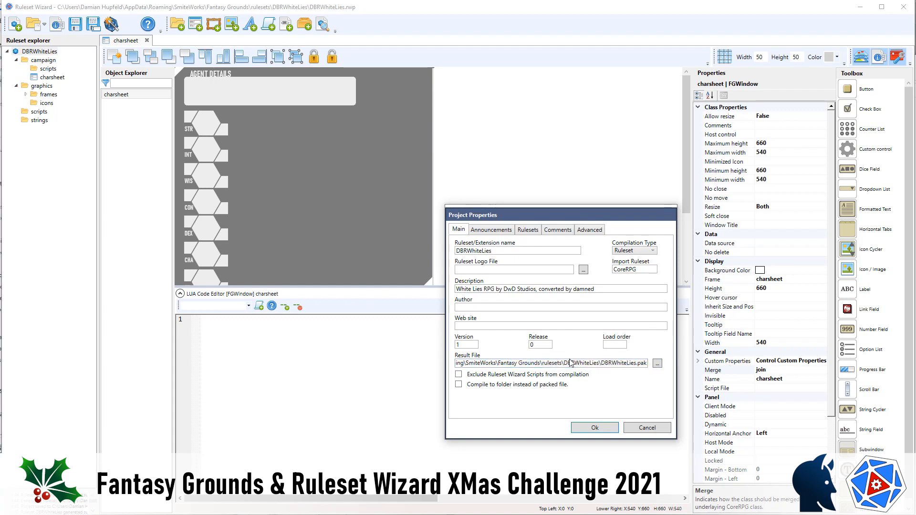
pyautogui.doubleClick(565, 363)
pyautogui.click(600, 363)
pyautogui.moveTo(601, 363); pyautogui.dragTo(561, 363)
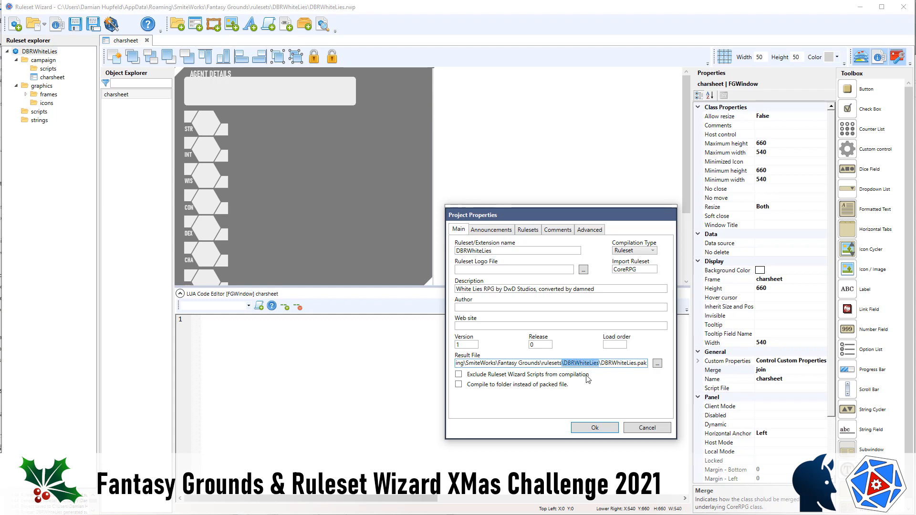
pyautogui.press('BackSpace')
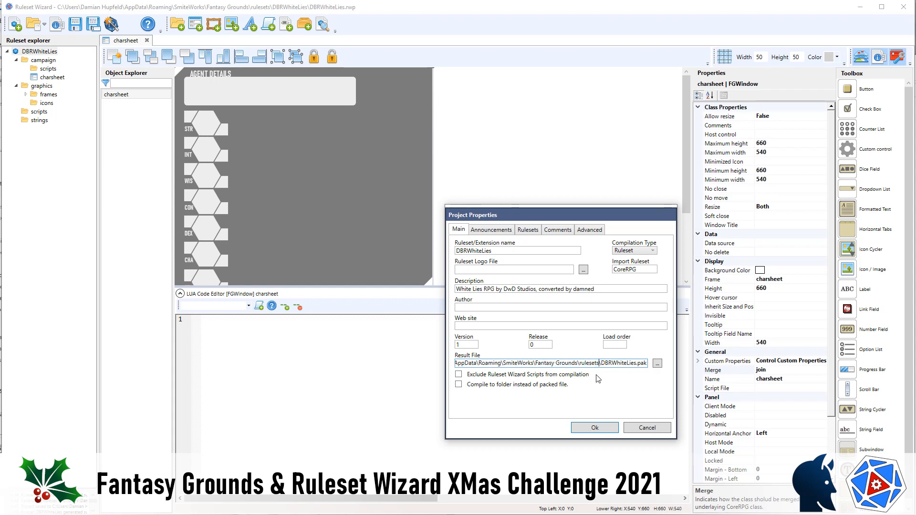
pyautogui.click(595, 428)
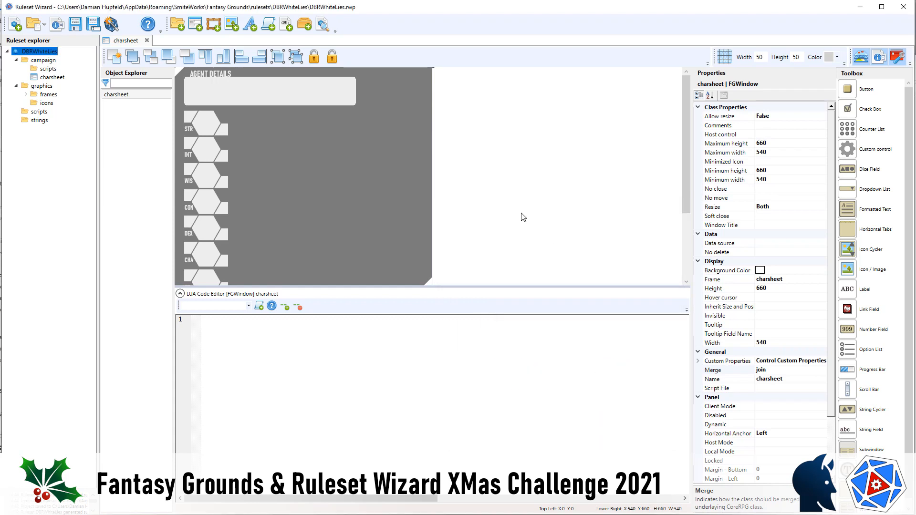
pyautogui.click(112, 28)
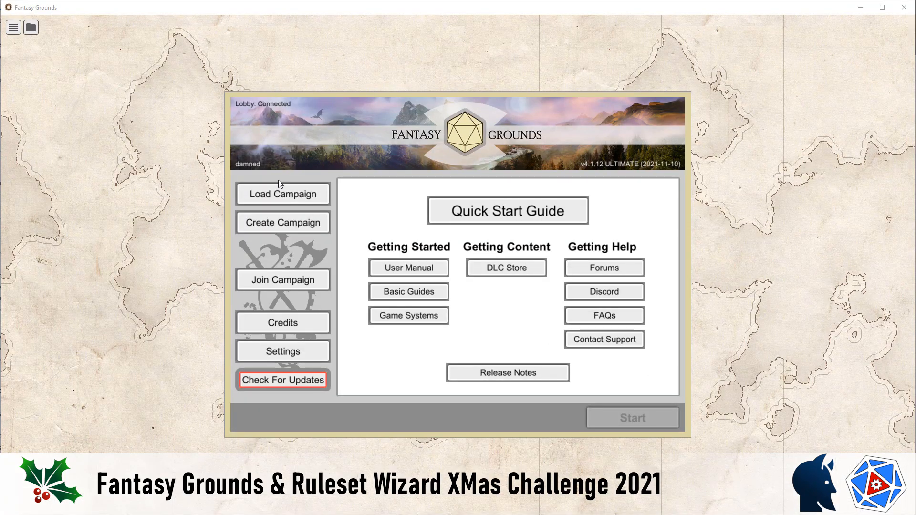
# Step: In Fantasy Grounds, create a campaign named DBRWhiteLies using the DBRWhiteLies ruleset and start it
pyautogui.click(270, 230)
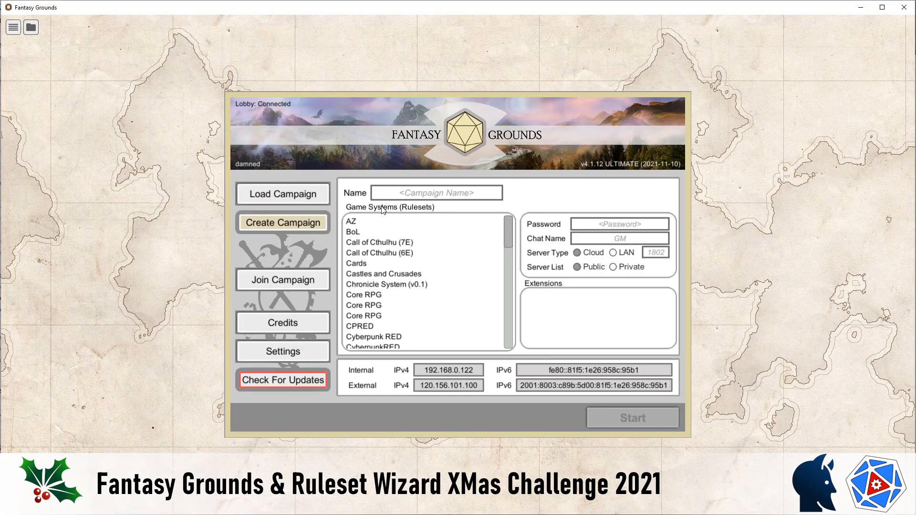
pyautogui.write('DBRWhi')
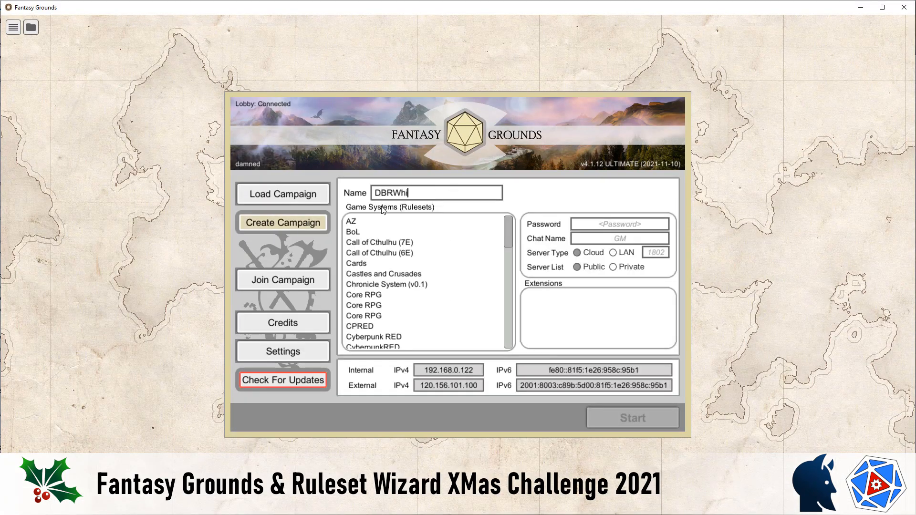
pyautogui.write('teLies')
pyautogui.scroll(-6, 413, 308)
pyautogui.scroll(-1, 412, 313)
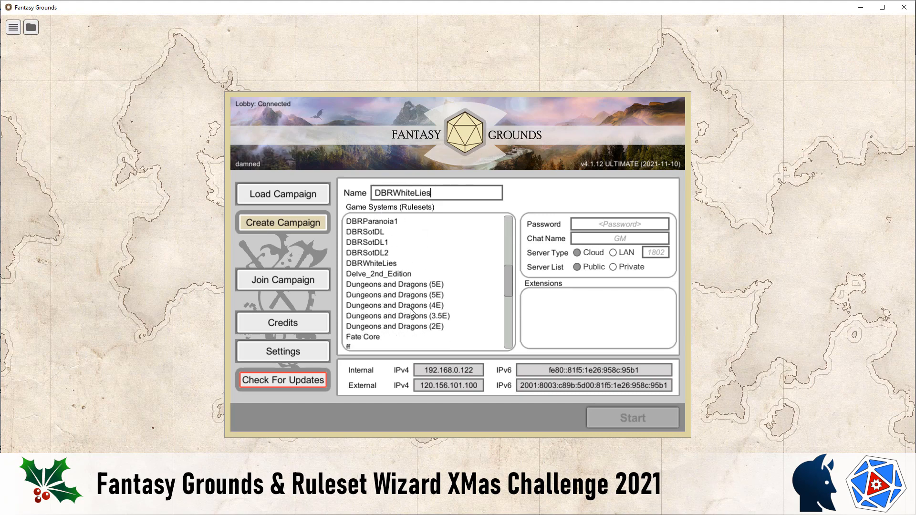
pyautogui.scroll(1, 391, 300)
pyautogui.click(370, 286)
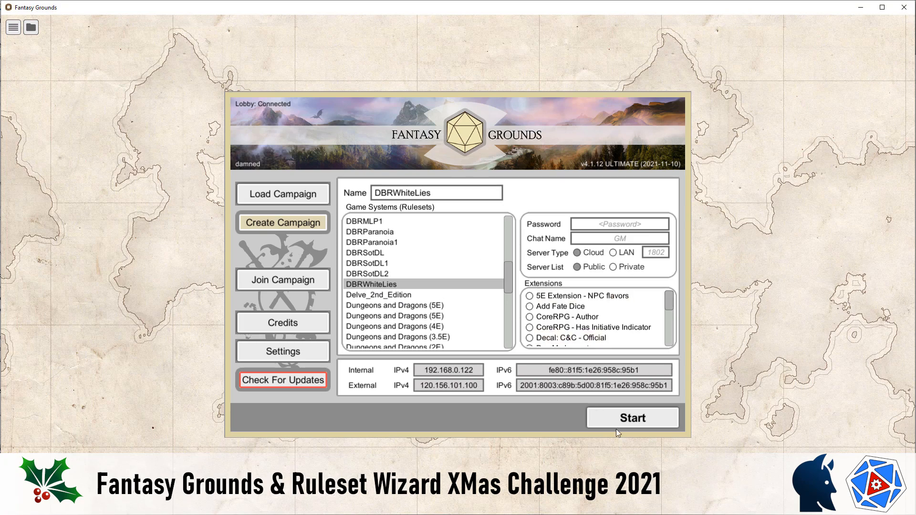
pyautogui.click(632, 420)
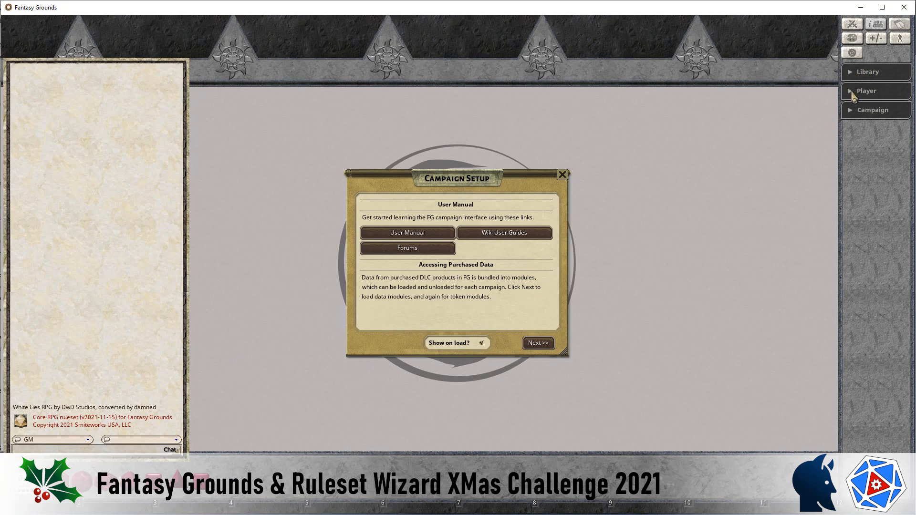
# Step: Create a new character from the character list and move its sheet beside the chat window
pyautogui.click(854, 93)
pyautogui.click(871, 113)
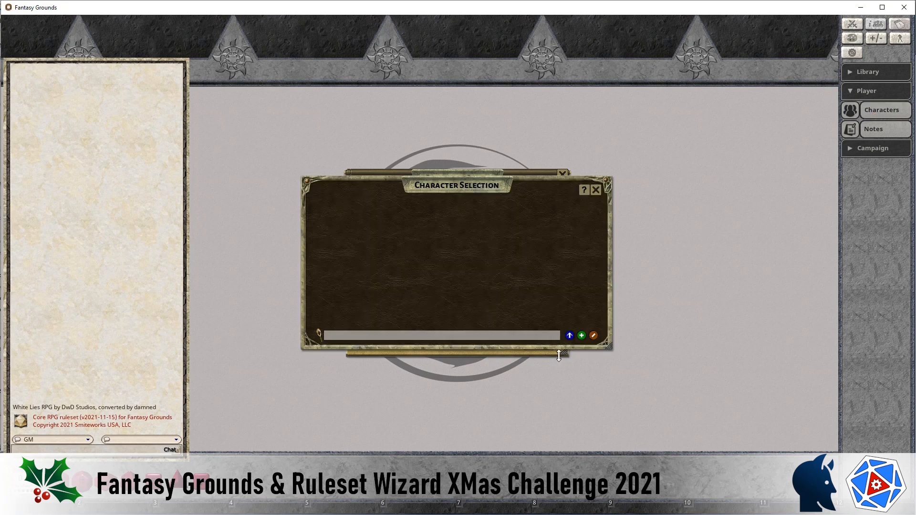
pyautogui.click(581, 335)
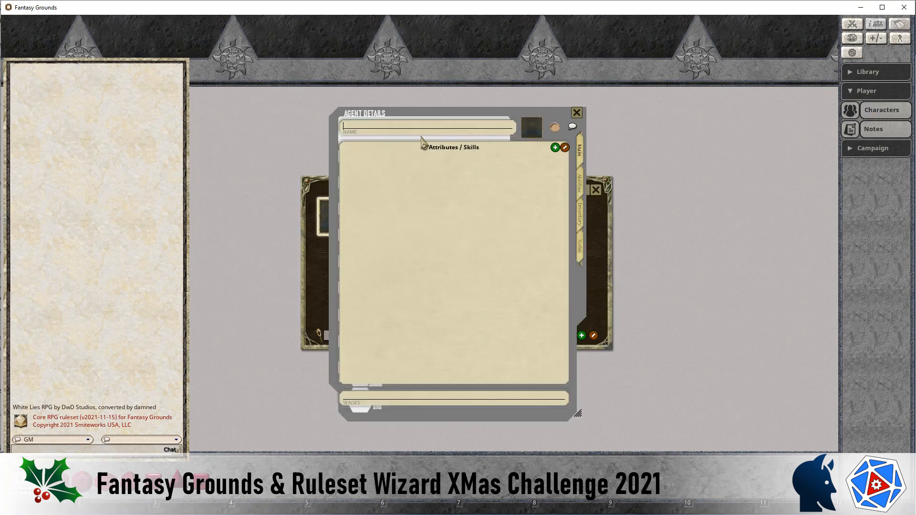
pyautogui.moveTo(515, 116); pyautogui.dragTo(408, 67)
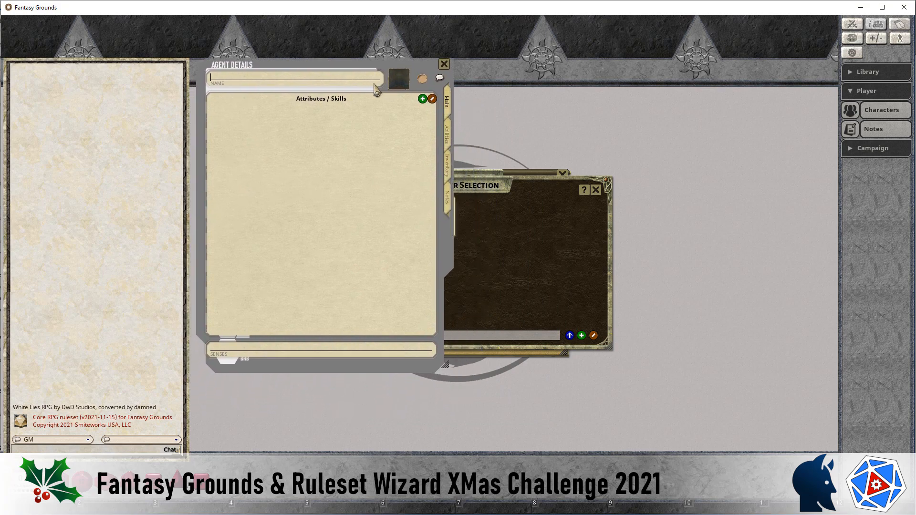
# Step: Enter the character's name and choose a portrait from the Vaesen-Portraits set
pyautogui.press('shift')
pyautogui.write('leksy')
pyautogui.click(403, 85)
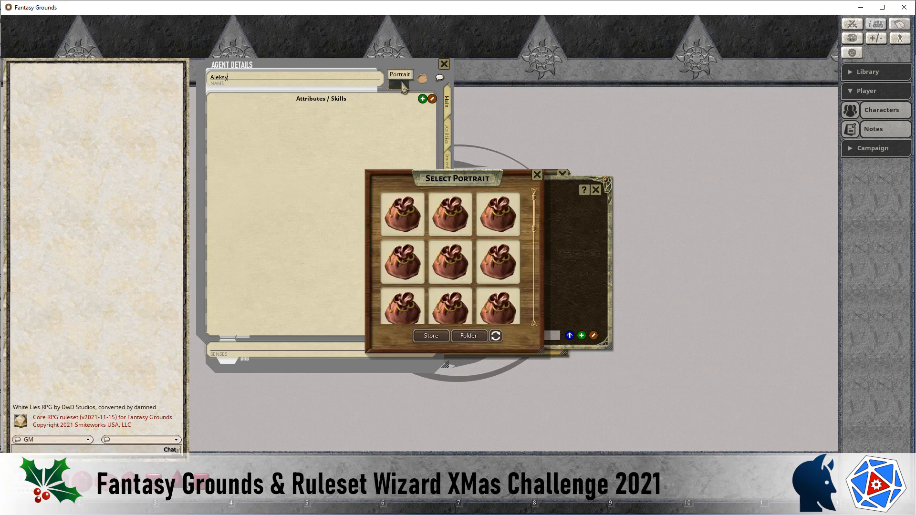
pyautogui.scroll(-3, 451, 300)
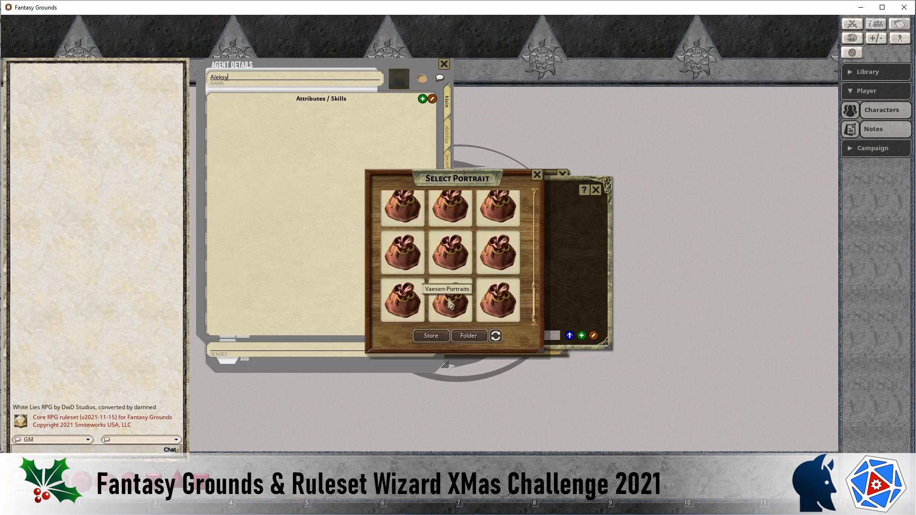
pyautogui.click(451, 299)
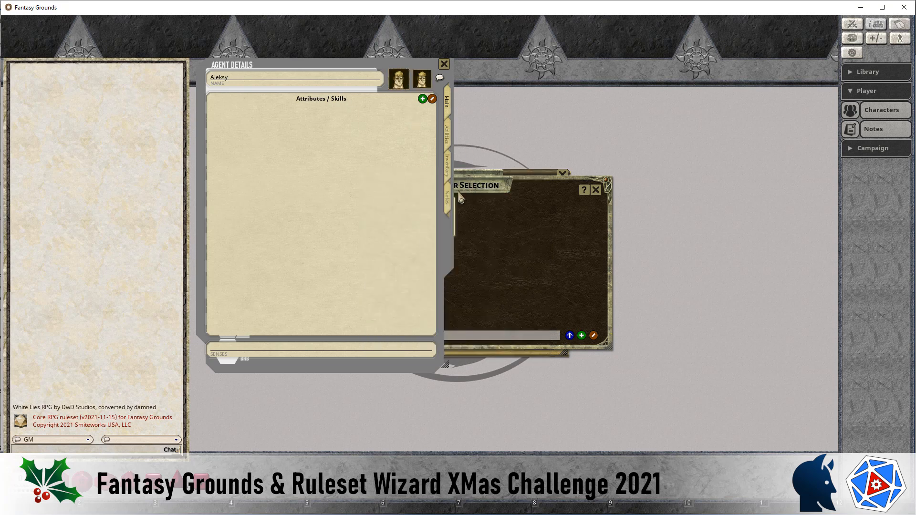
# Step: Bring the character selection window forward and assign the new character to hotkey slot 4
pyautogui.click(505, 226)
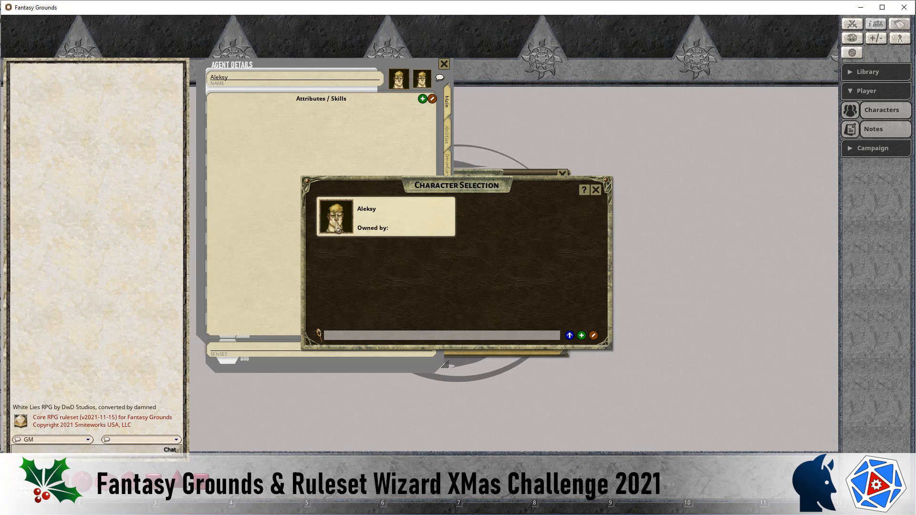
pyautogui.moveTo(338, 224); pyautogui.dragTo(289, 456)
pyautogui.moveTo(272, 497); pyautogui.dragTo(266, 508)
# Step: Assign the chat commands /reload, /save and /console to hotkey slots 1, 3 and 2
pyautogui.click(96, 450)
pyautogui.write('/reload')
pyautogui.press('Return')
pyautogui.moveTo(18, 450); pyautogui.dragTo(117, 510)
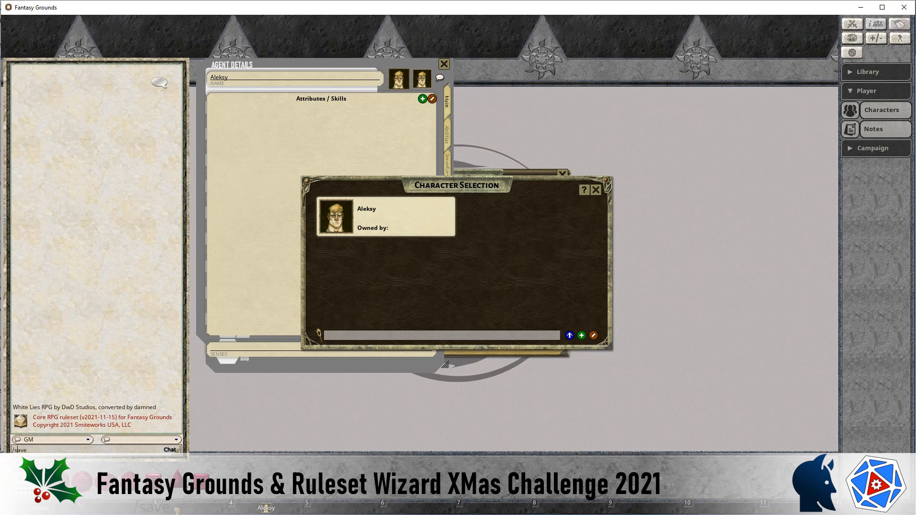
pyautogui.moveTo(176, 510); pyautogui.dragTo(191, 508)
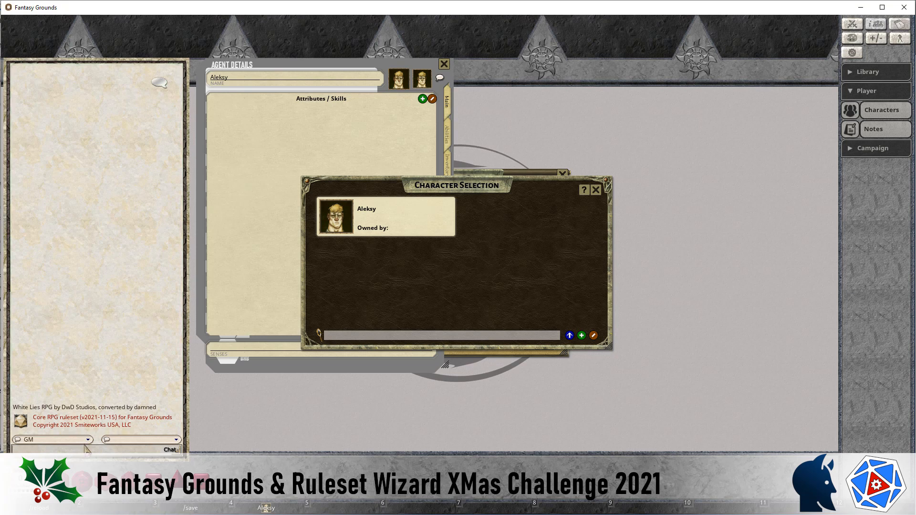
pyautogui.write('/console')
pyautogui.moveTo(29, 450); pyautogui.dragTo(119, 508)
# Step: Test the hotkeys by toggling the character sheet, reloading the campaign and reopening the sheet
pyautogui.click(266, 508)
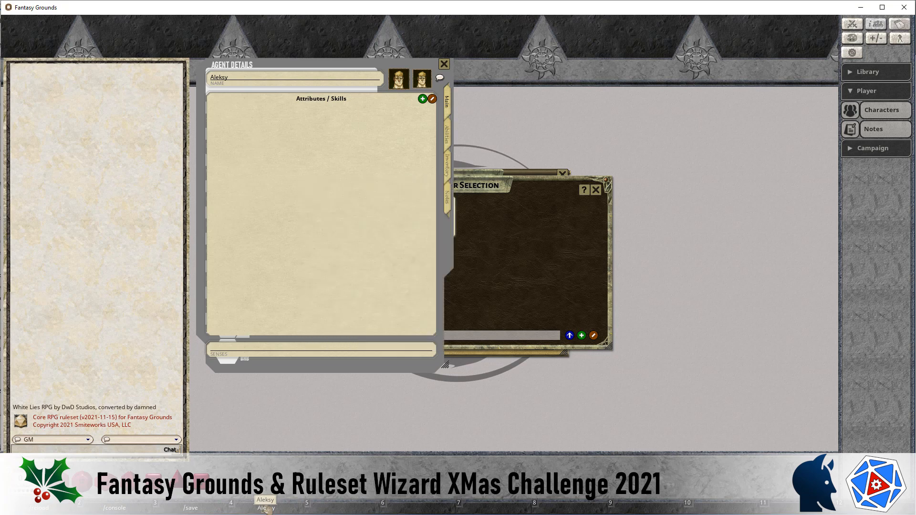
pyautogui.click(266, 509)
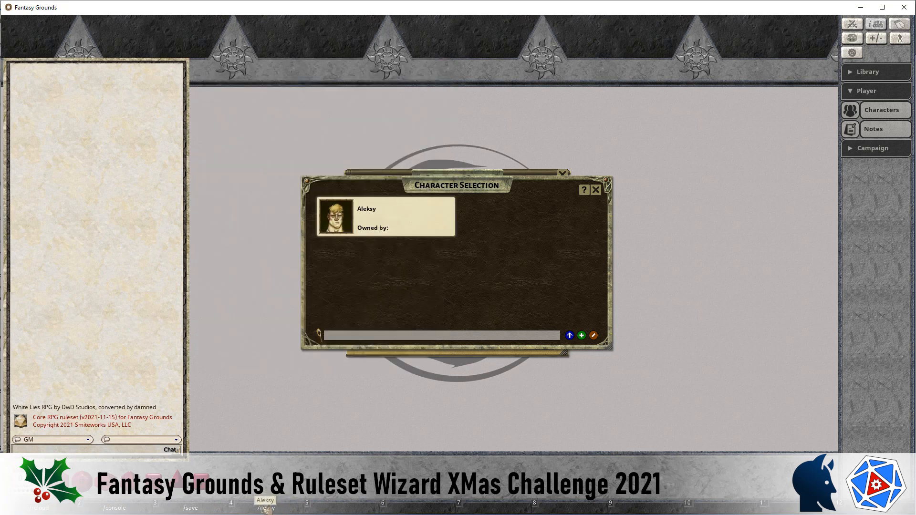
pyautogui.click(266, 509)
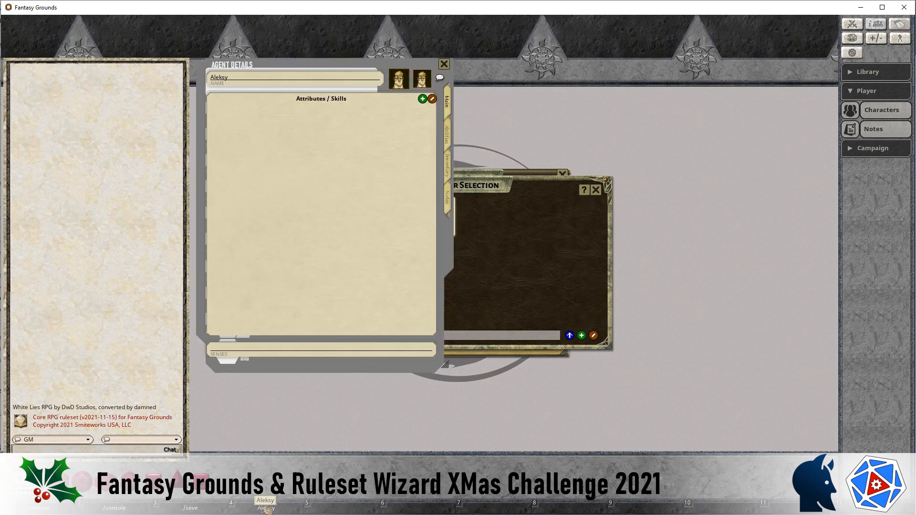
pyautogui.click(265, 509)
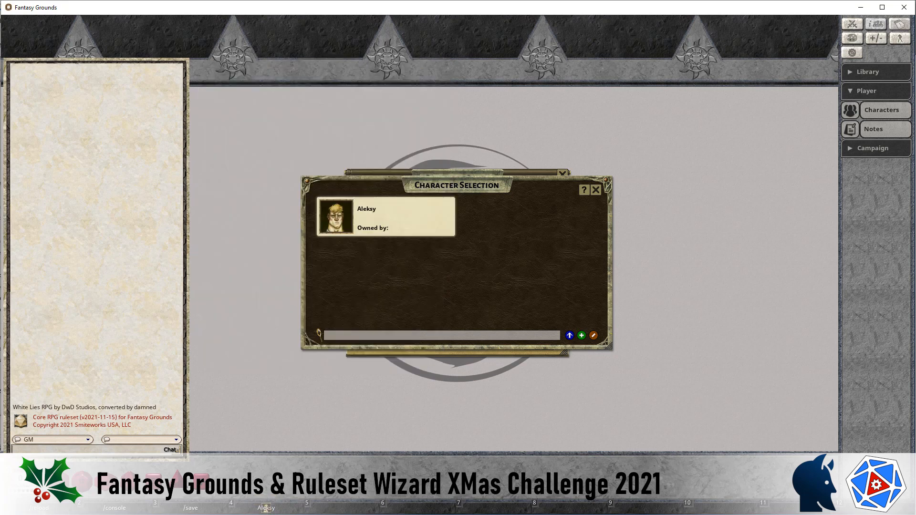
pyautogui.click(38, 508)
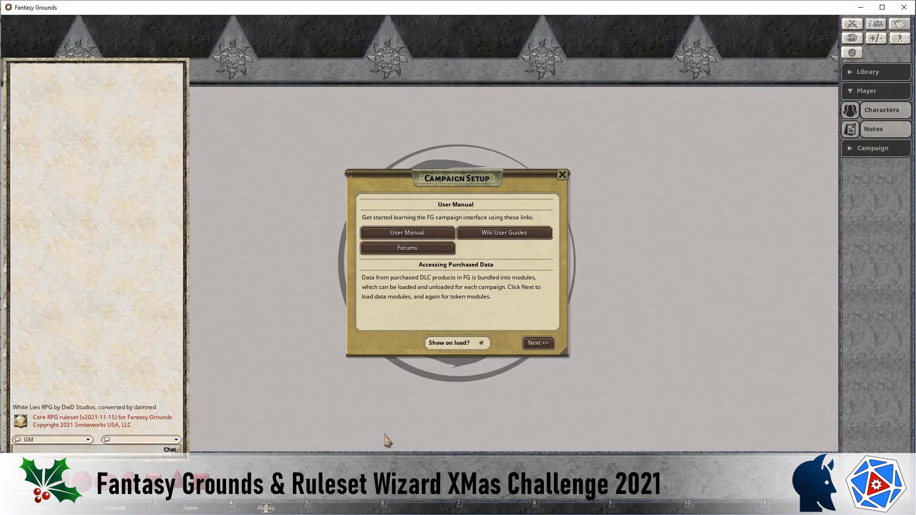
pyautogui.click(266, 507)
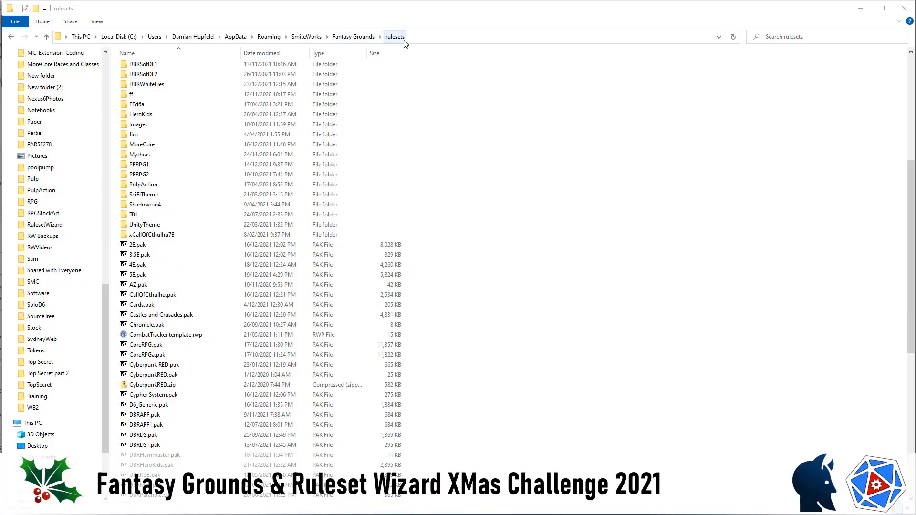
# Step: In File Explorer's rulesets folder, extract CoreRPG.pak into a CoreRPG folder with 7-Zip
pyautogui.click(147, 346)
pyautogui.rightClick(148, 349)
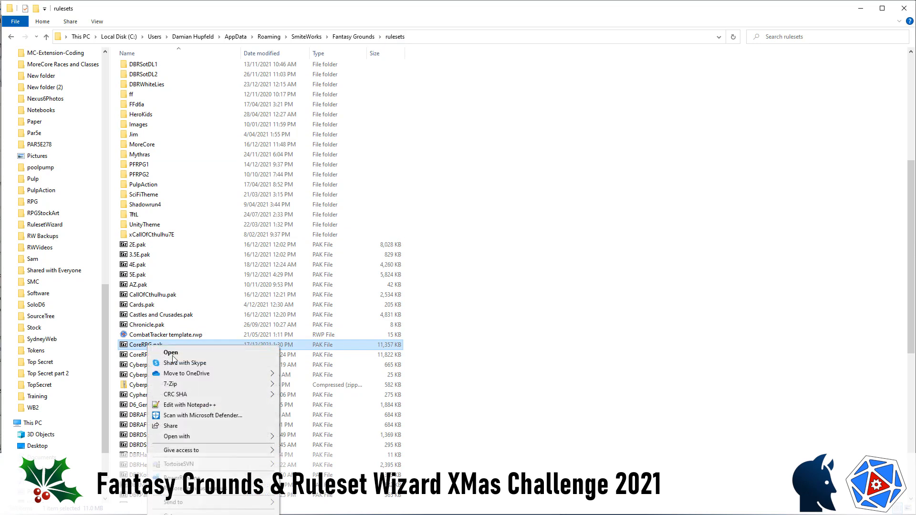
pyautogui.moveTo(194, 390)
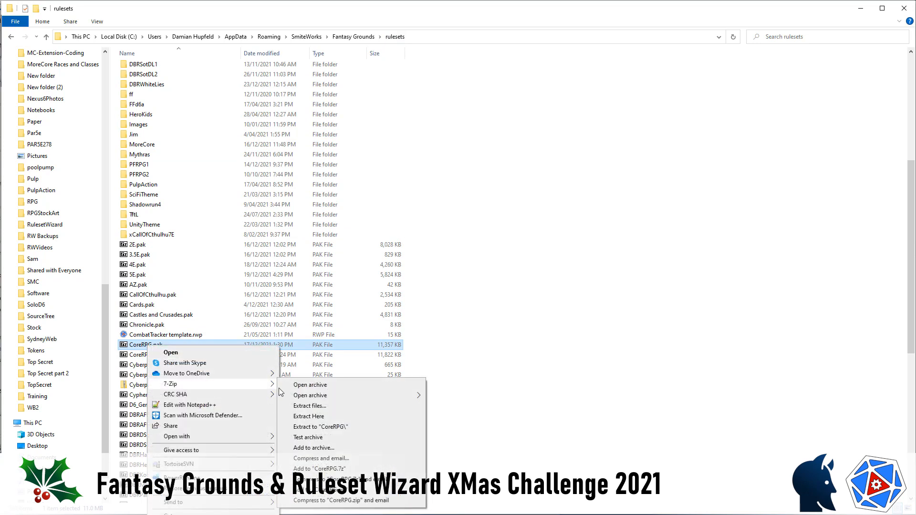
pyautogui.click(308, 432)
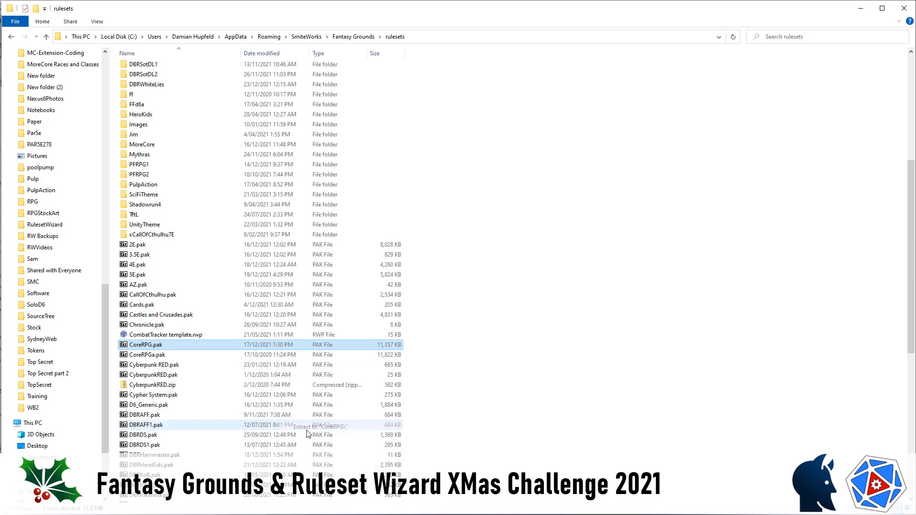
pyautogui.click(558, 381)
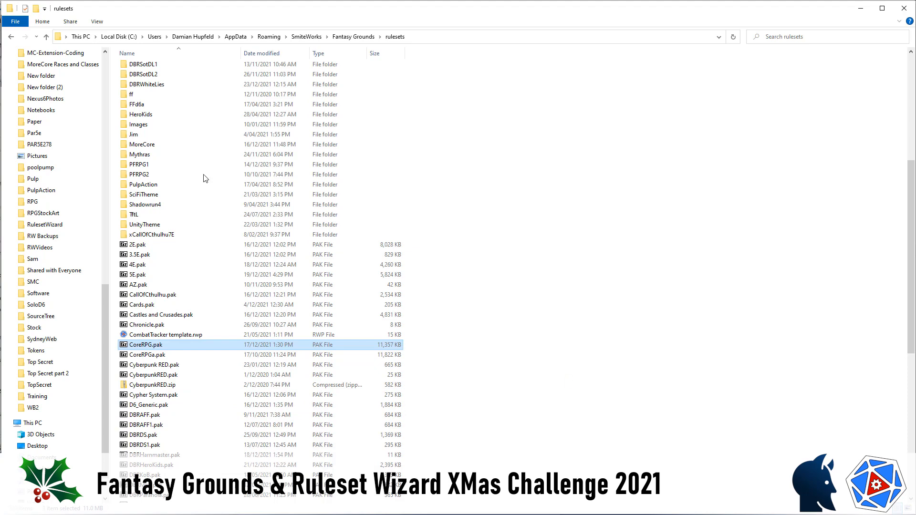
# Step: Open the campaign folder inside the extracted CoreRPG folder to view its record files
pyautogui.scroll(8, 157, 147)
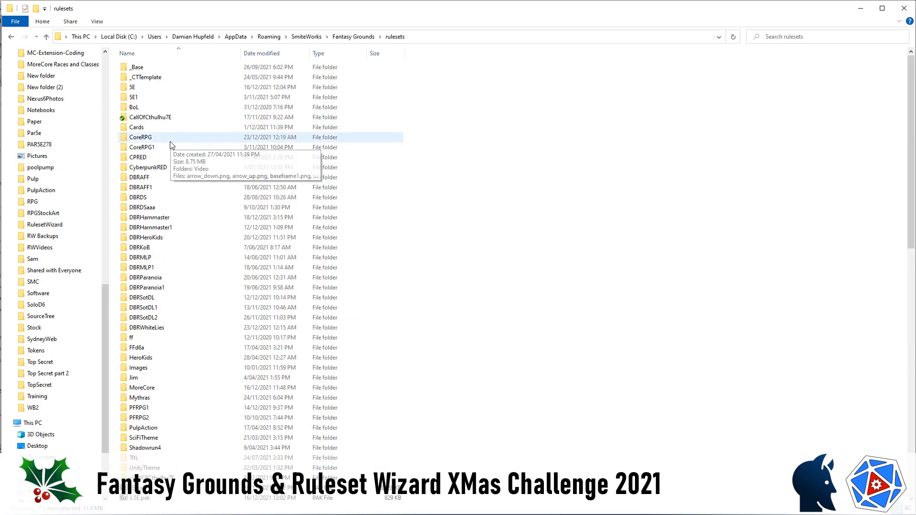
pyautogui.doubleClick(142, 138)
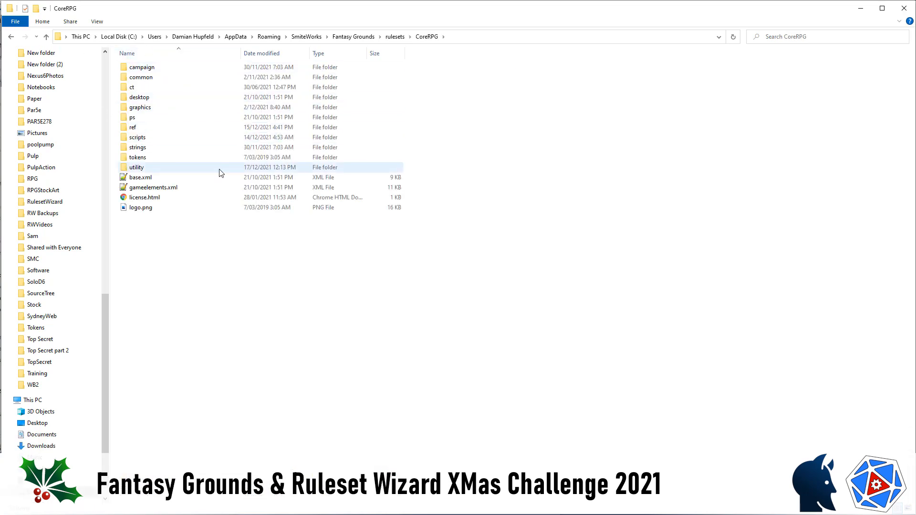
pyautogui.click(148, 70)
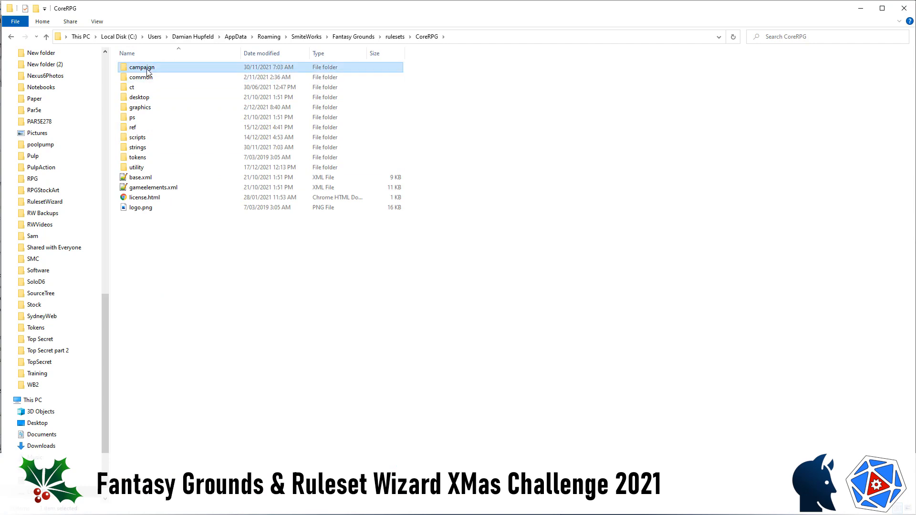
pyautogui.doubleClick(147, 71)
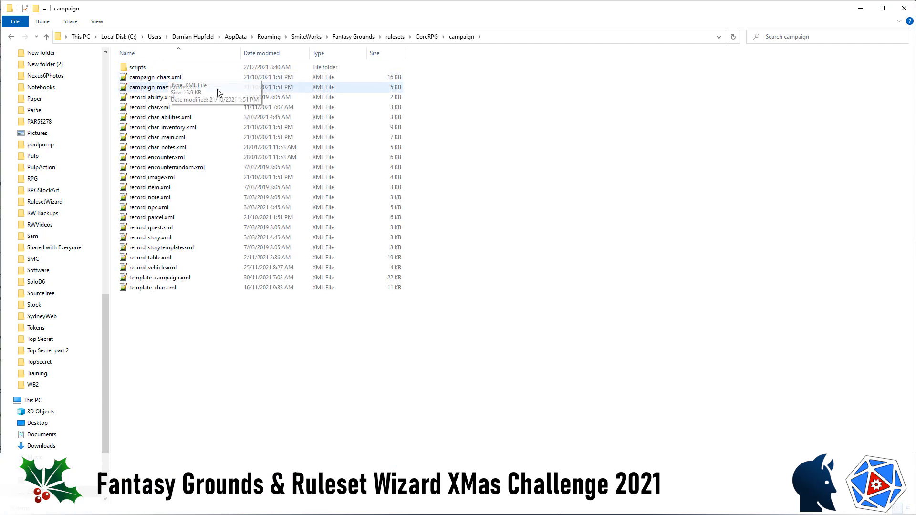
# Step: Open CoreRPG's record_char.xml in Notepad++ and search it for "name" to locate the charsheet's name control
pyautogui.doubleClick(162, 108)
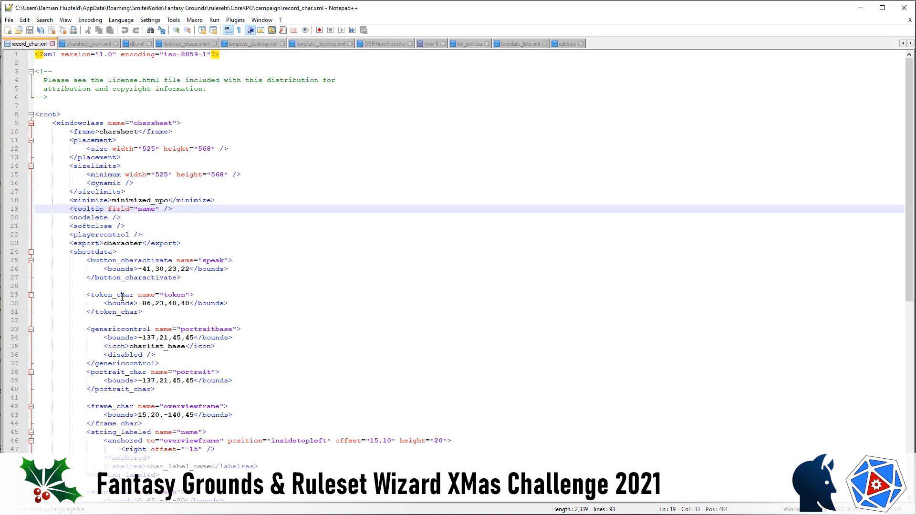
pyautogui.scroll(-2, 105, 301)
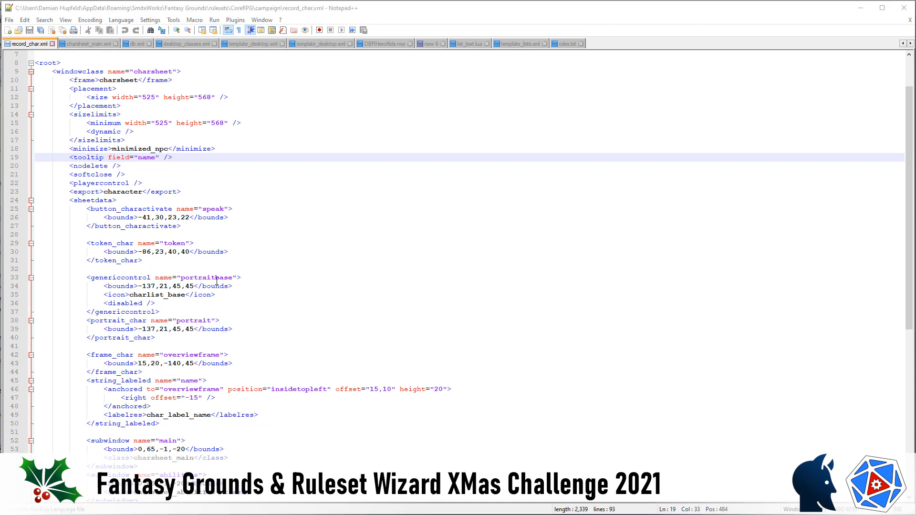
pyautogui.hotkey('ctrl', 'f')
pyautogui.write('an')
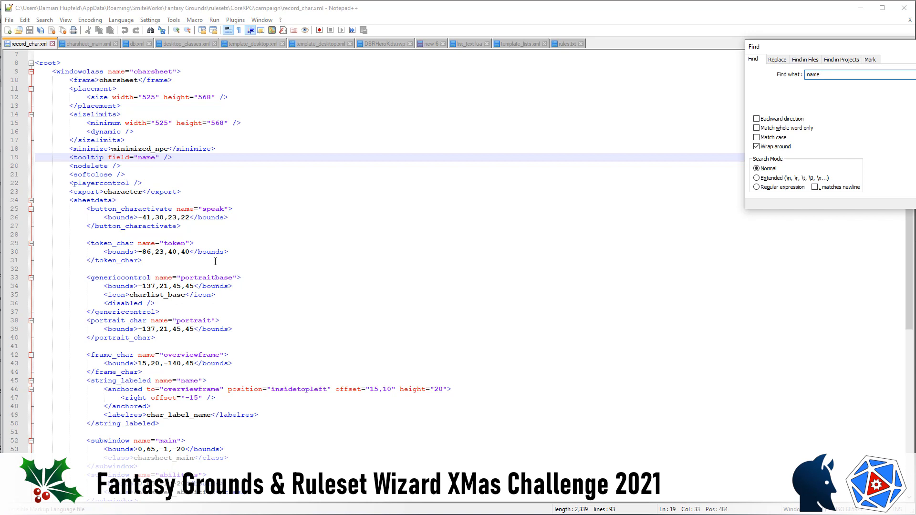
pyautogui.press('Return')
pyautogui.press('Return')
pyautogui.press('Return')
pyautogui.press('Return')
pyautogui.press('Return')
pyautogui.press('Return')
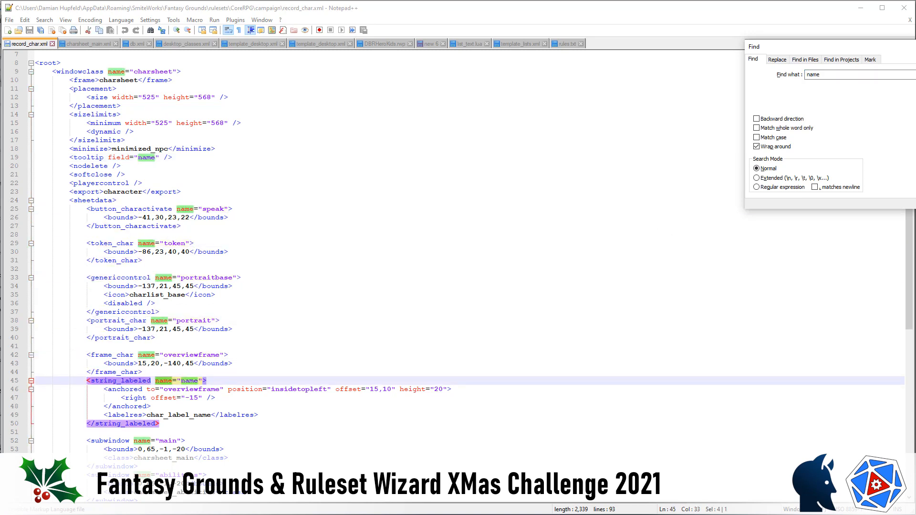
pyautogui.click(164, 383)
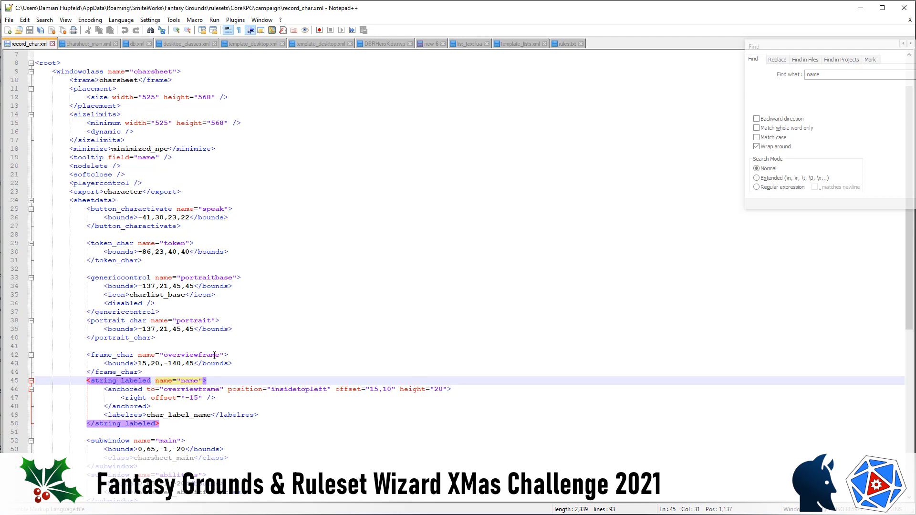
# Step: In Ruleset Wizard, place a custom control in the blank area beside the charsheet and name it overviewframe
pyautogui.hotkey('alt', 'Tab')
pyautogui.hotkey('alt', 'Tab')
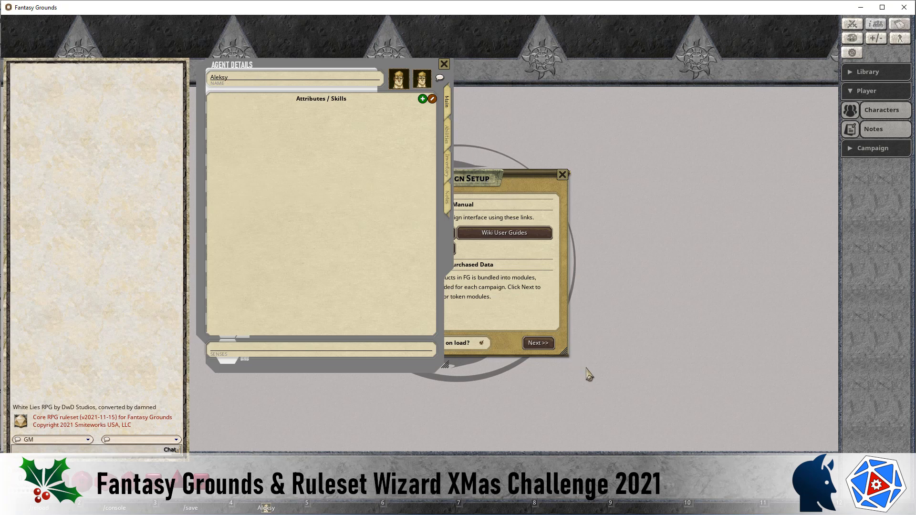
pyautogui.hotkey('alt', 'Tab')
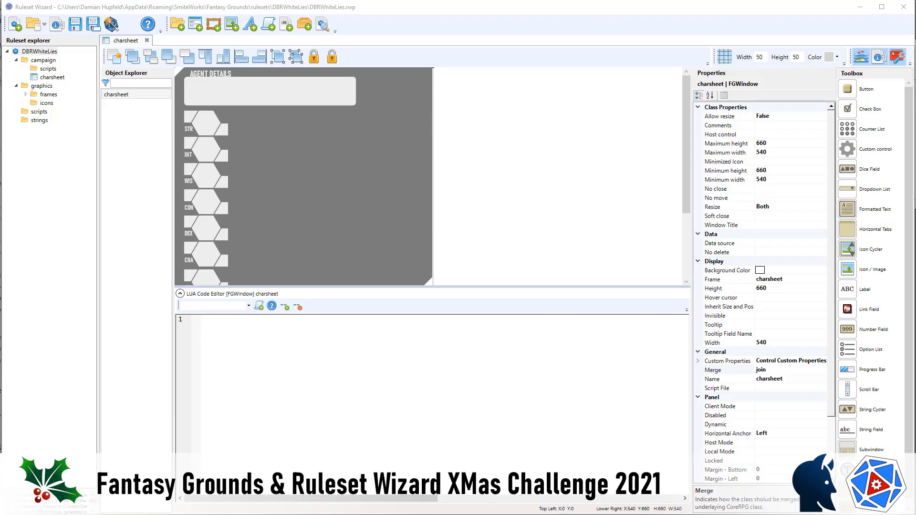
pyautogui.click(865, 151)
pyautogui.click(454, 93)
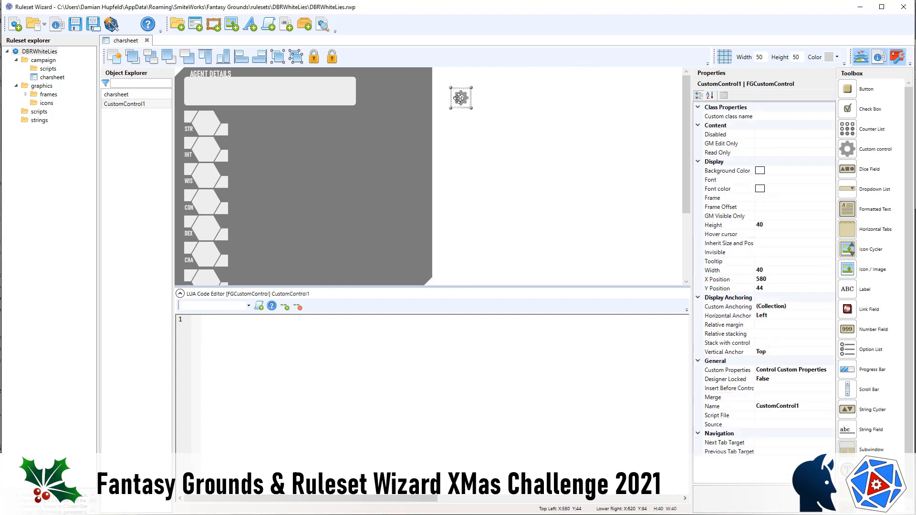
pyautogui.moveTo(454, 93); pyautogui.dragTo(450, 84)
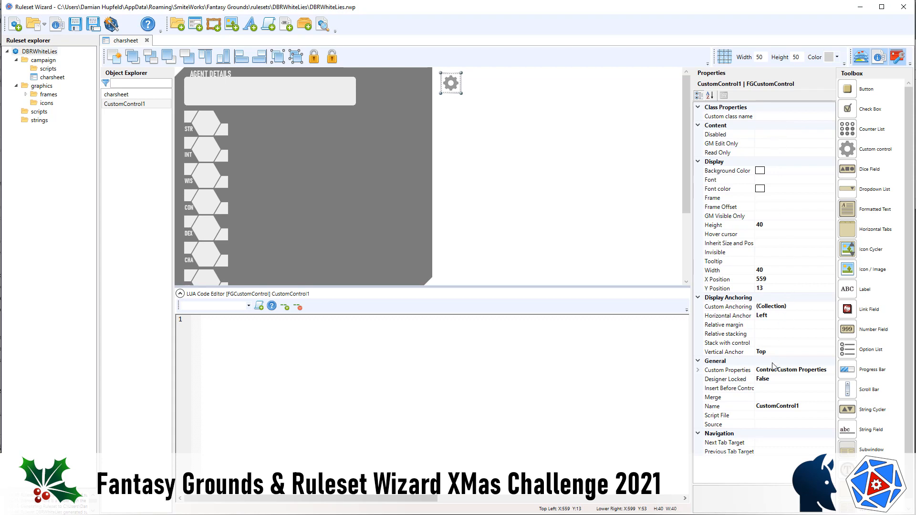
pyautogui.click(794, 409)
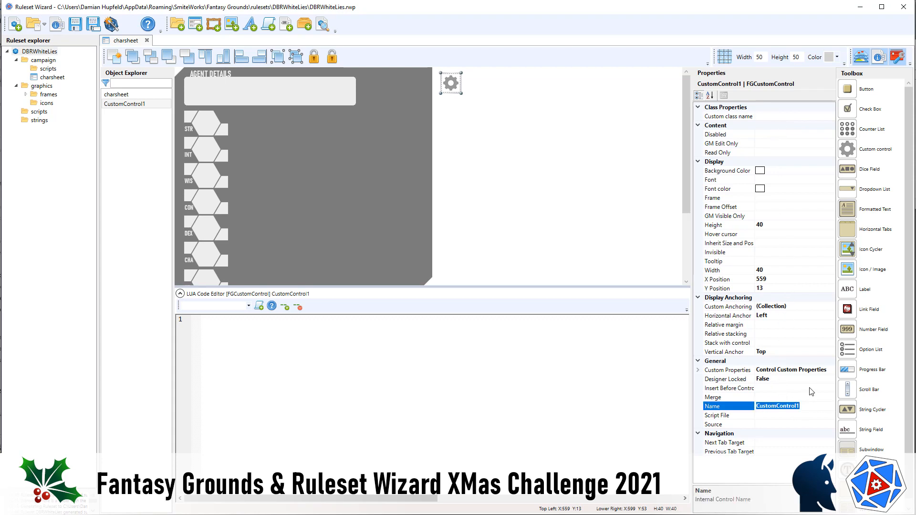
pyautogui.write('overviewframe')
# Step: Set the overviewframe control's merge mode to delete and toggle its Invisible property
pyautogui.click(788, 398)
pyautogui.click(830, 397)
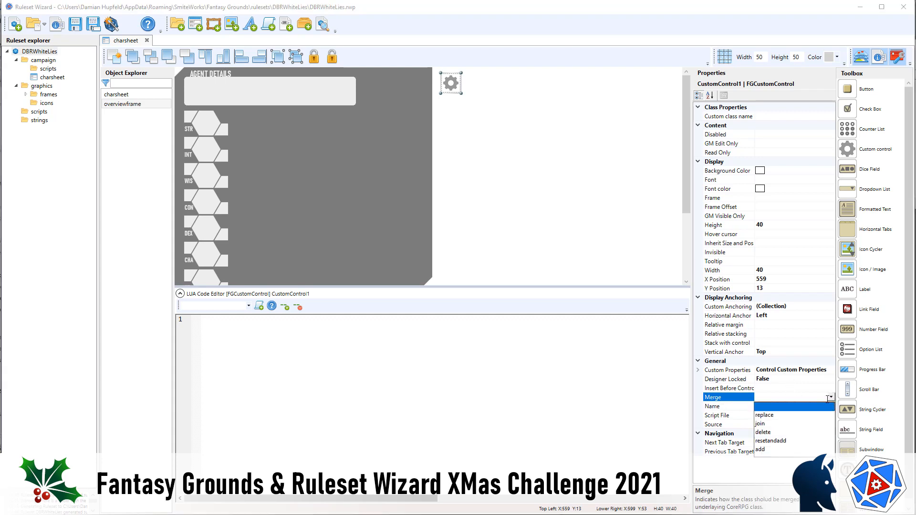
pyautogui.click(775, 432)
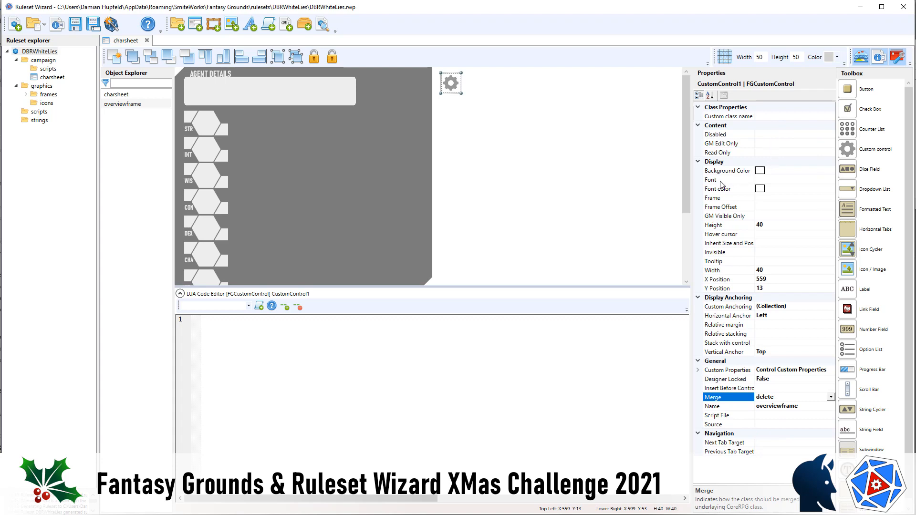
pyautogui.click(772, 253)
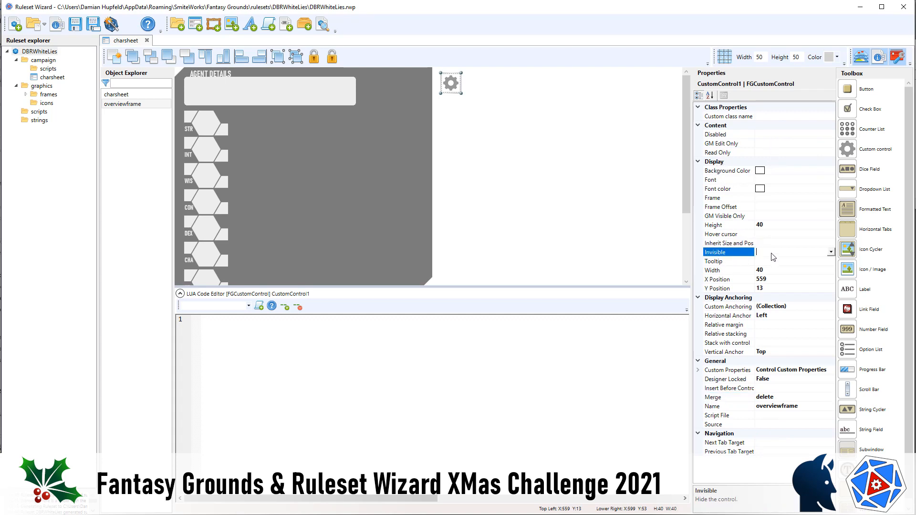
pyautogui.doubleClick(765, 250)
# Step: Add a string field inside the Agent Details box, using the advanced template string_labeled and the control name "name"
pyautogui.moveTo(852, 436); pyautogui.dragTo(210, 85)
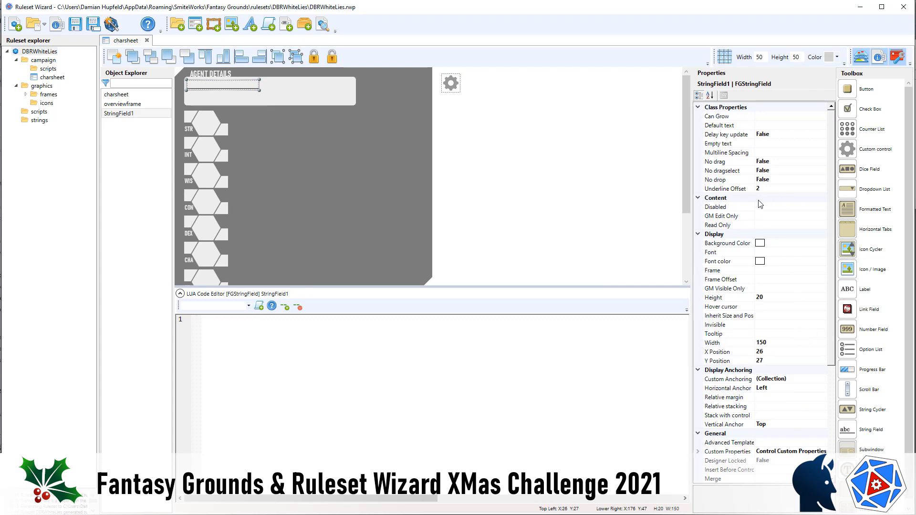
pyautogui.click(779, 442)
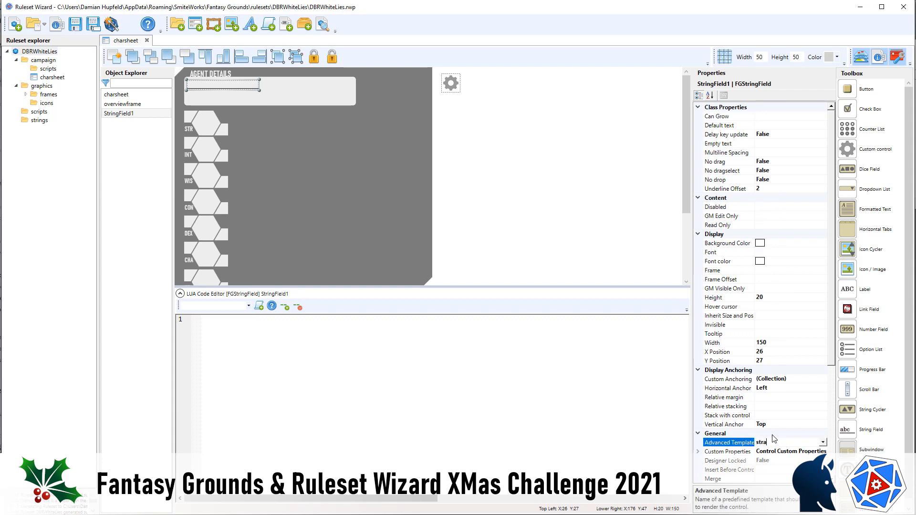
pyautogui.write('straing_labeled')
pyautogui.press('BackSpace')
pyautogui.scroll(-4, 833, 424)
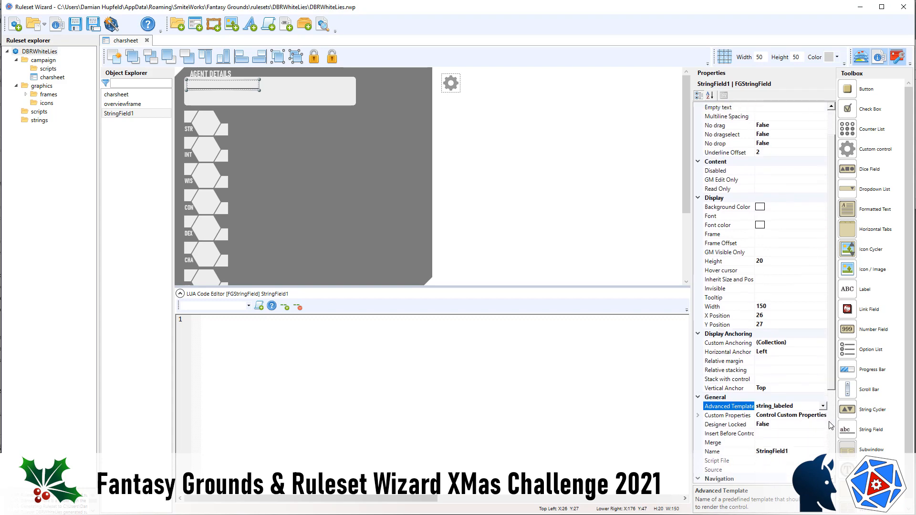
pyautogui.click(804, 372)
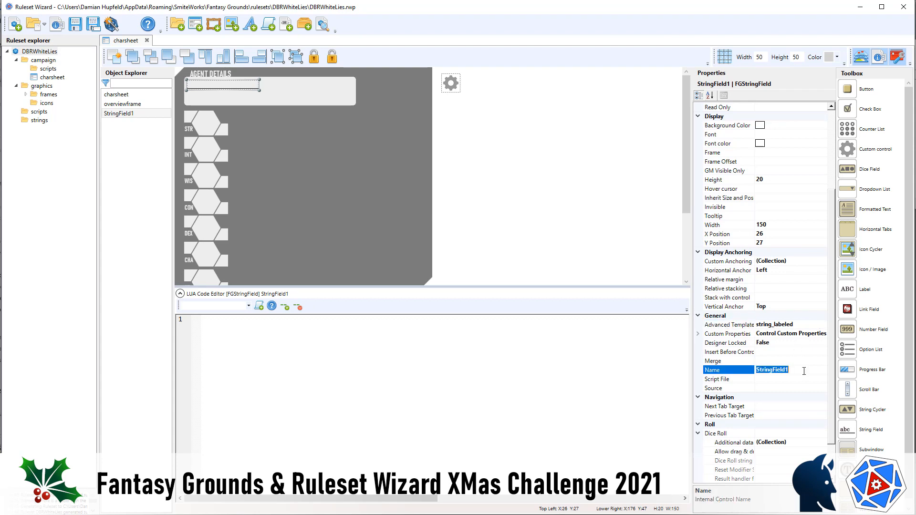
pyautogui.write('name')
# Step: Give the name field a custom property label with the value NAME and set its merge mode to replace
pyautogui.click(826, 338)
pyautogui.click(824, 336)
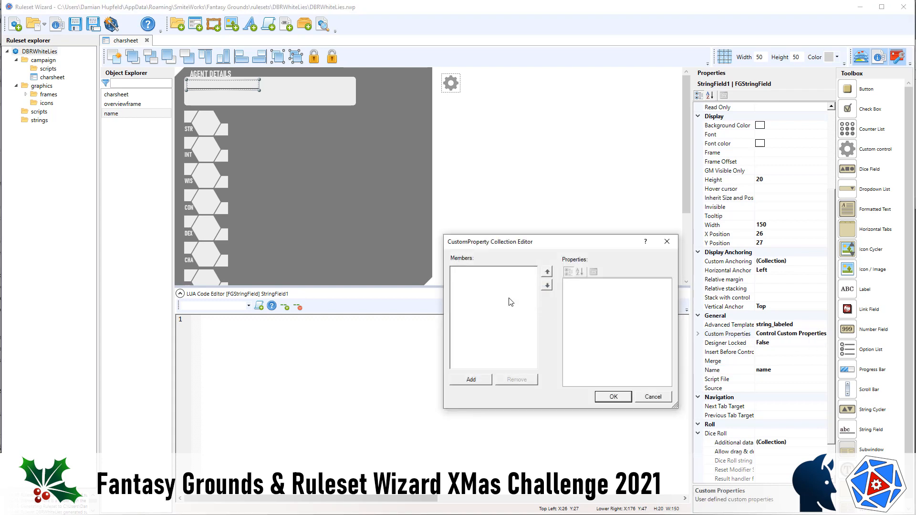
pyautogui.click(474, 382)
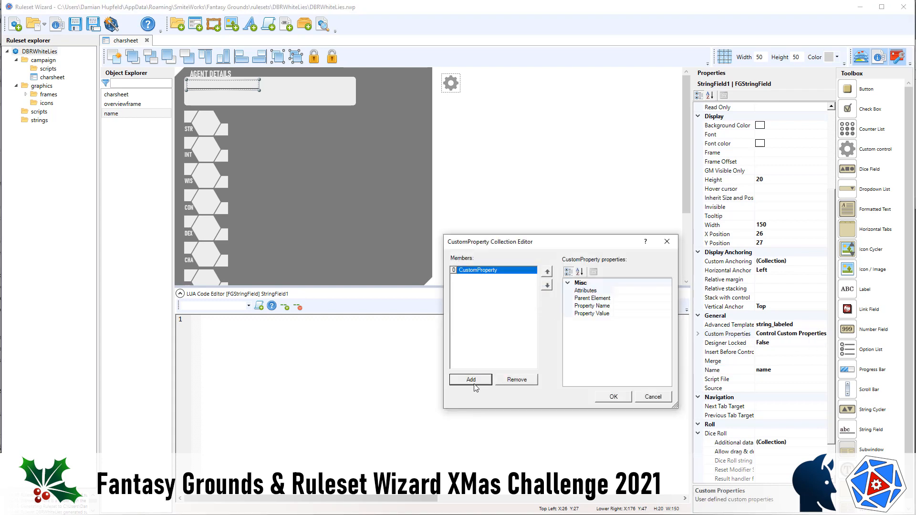
pyautogui.click(641, 306)
pyautogui.write('label')
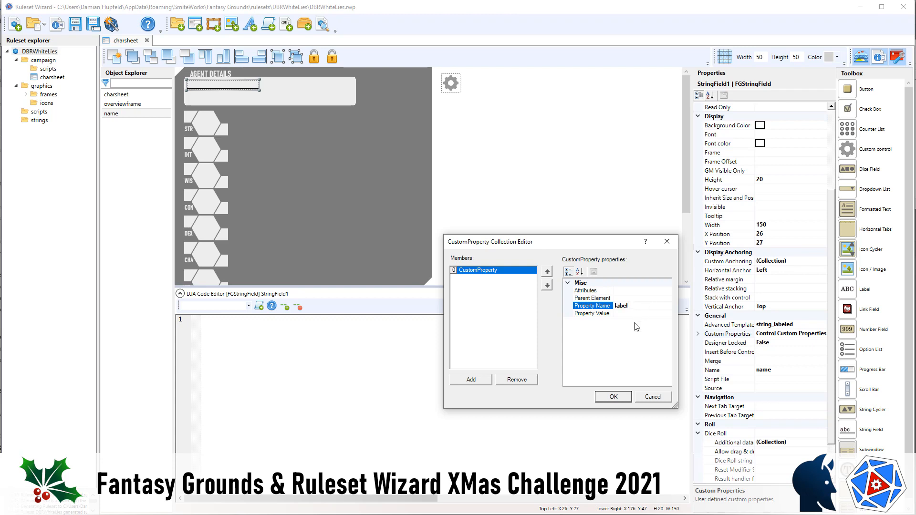
pyautogui.click(637, 312)
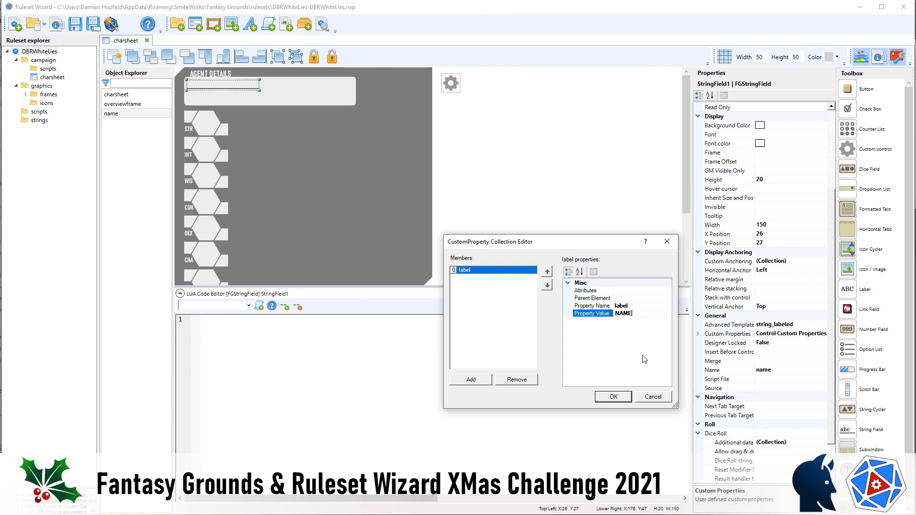
pyautogui.click(615, 398)
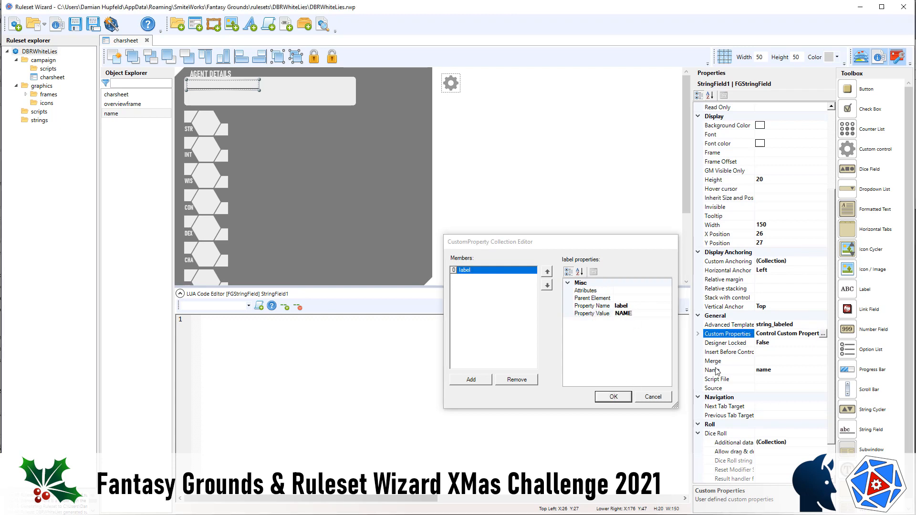
pyautogui.click(773, 361)
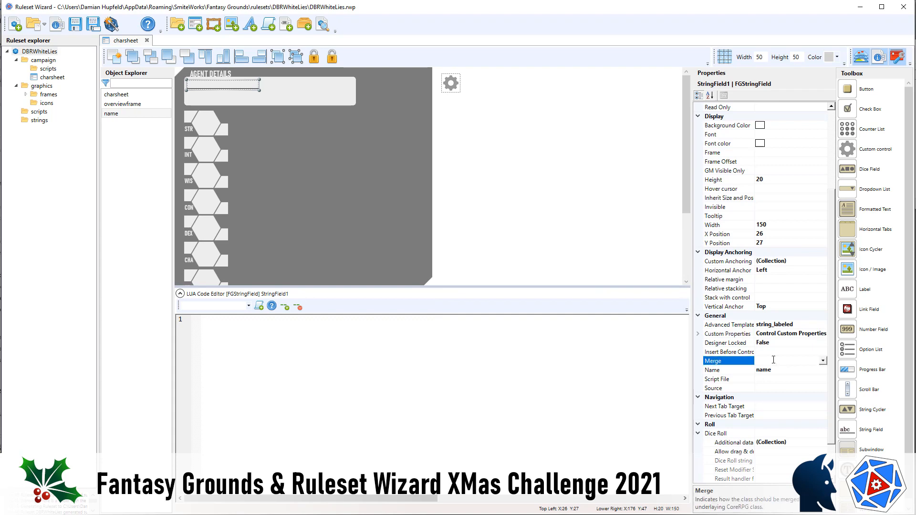
pyautogui.doubleClick(774, 361)
# Step: Generate the updated ruleset files and reload the campaign in Fantasy Grounds
pyautogui.click(112, 25)
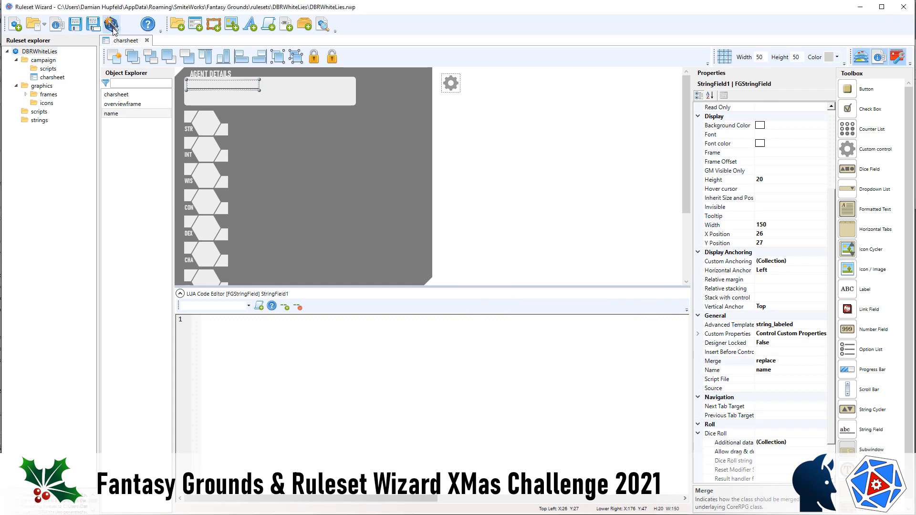
pyautogui.hotkey('alt', 'Tab')
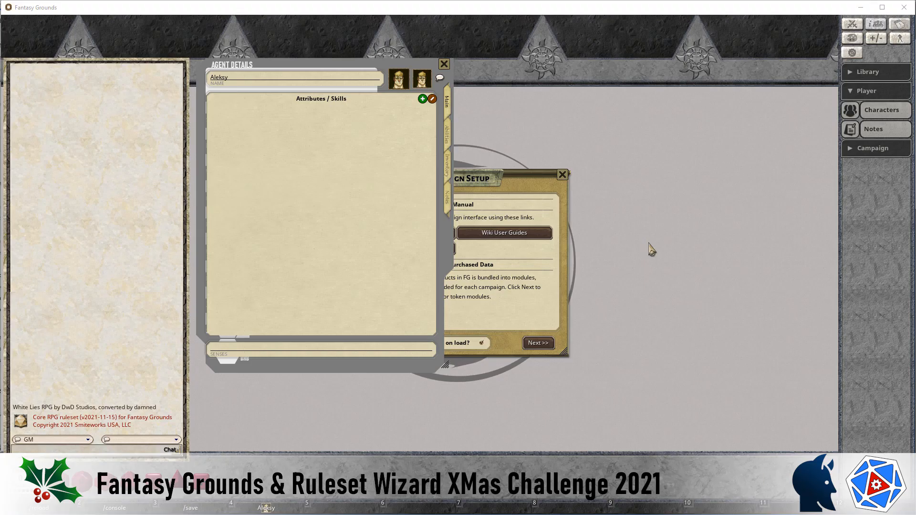
pyautogui.press('F1')
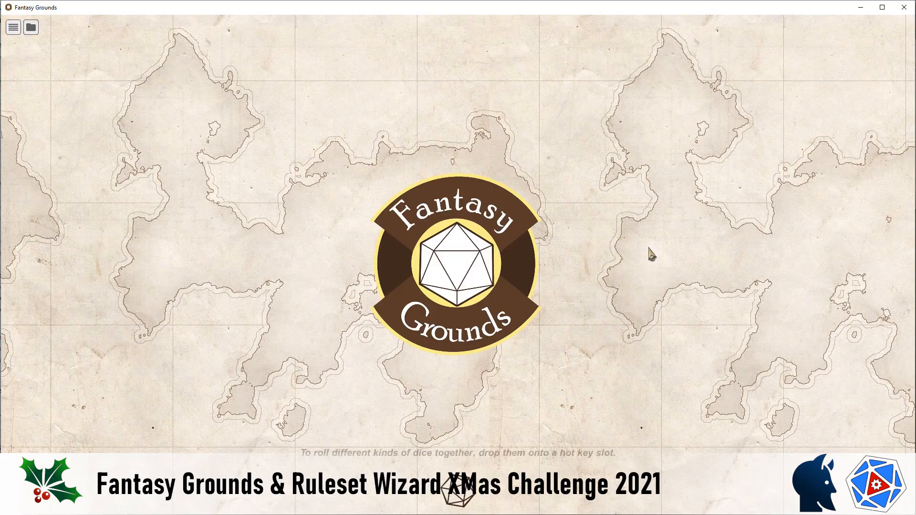